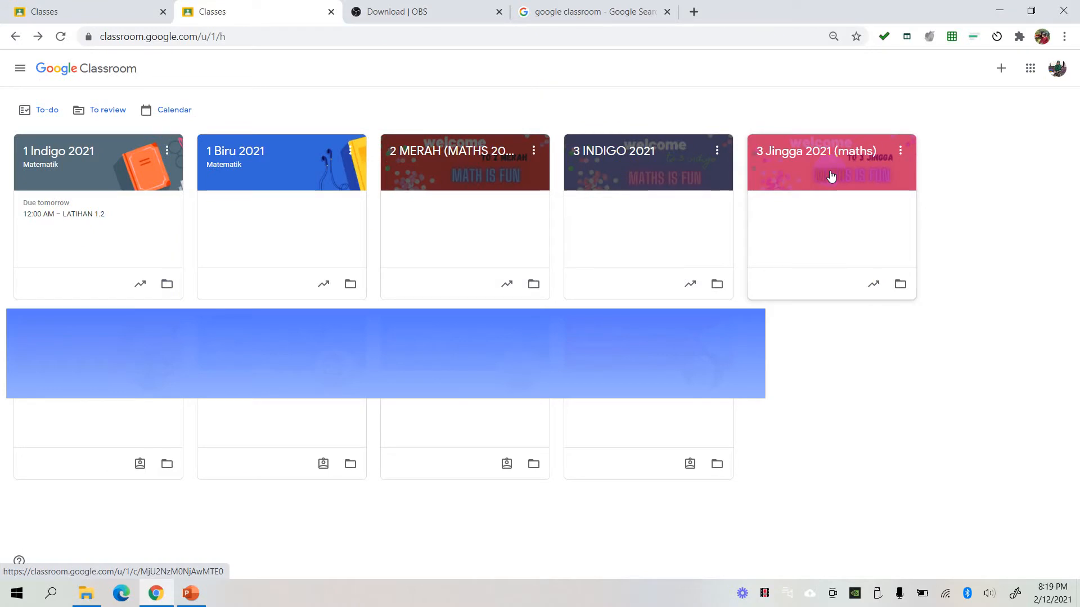
- Start creating a new class and name it "1 mawar (Math)"
left_click(1002, 73)
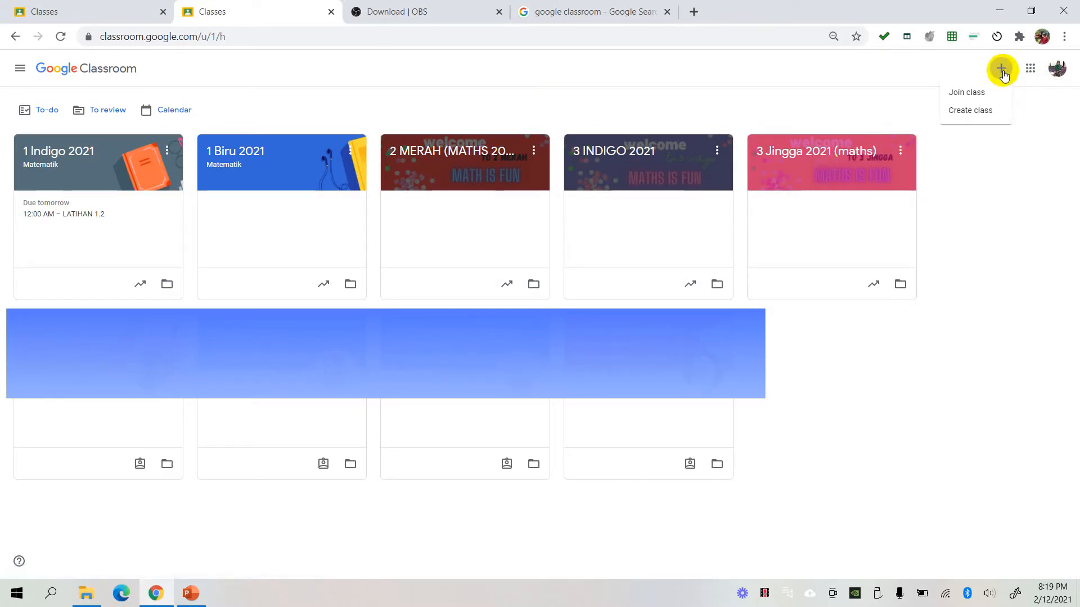
left_click(983, 116)
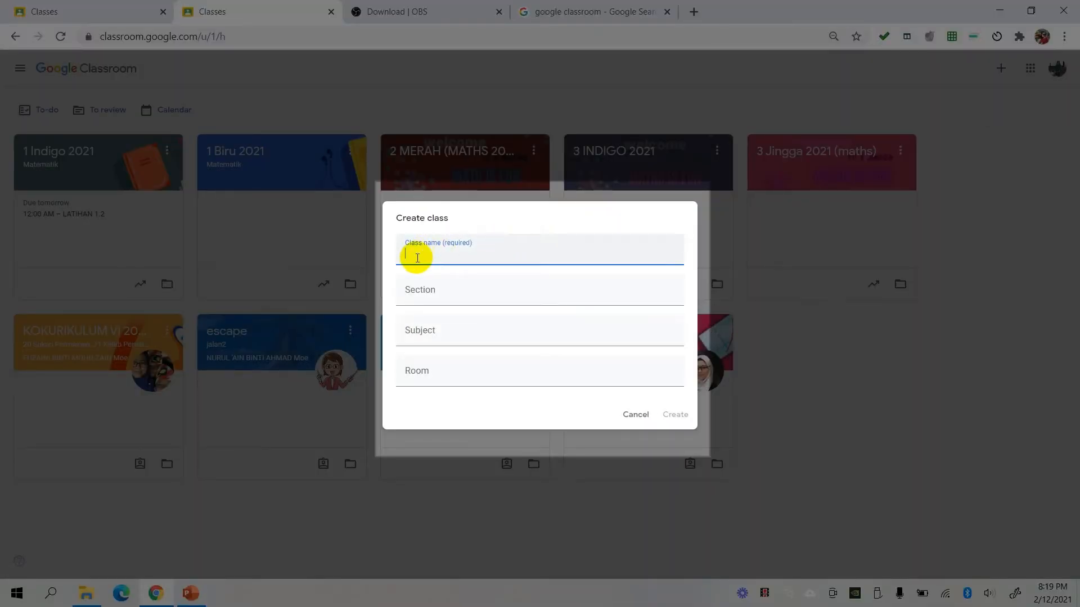
type("1 mawar")
type("(Mat")
type("h)")
- Set the new class's subject to "matematik" and create the class
left_click(420, 336)
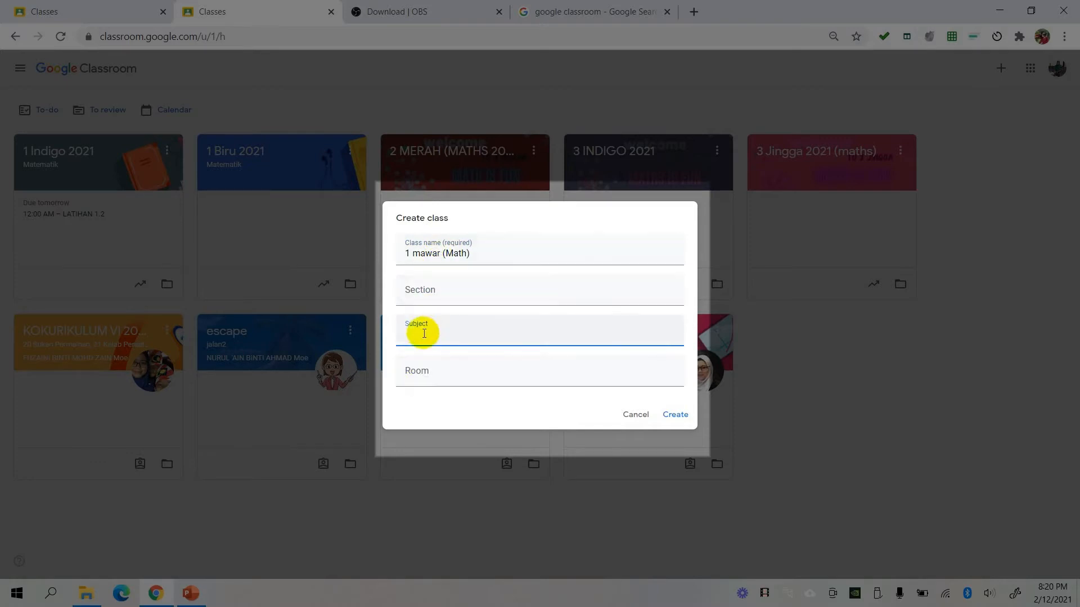
type("matematik")
left_click(678, 417)
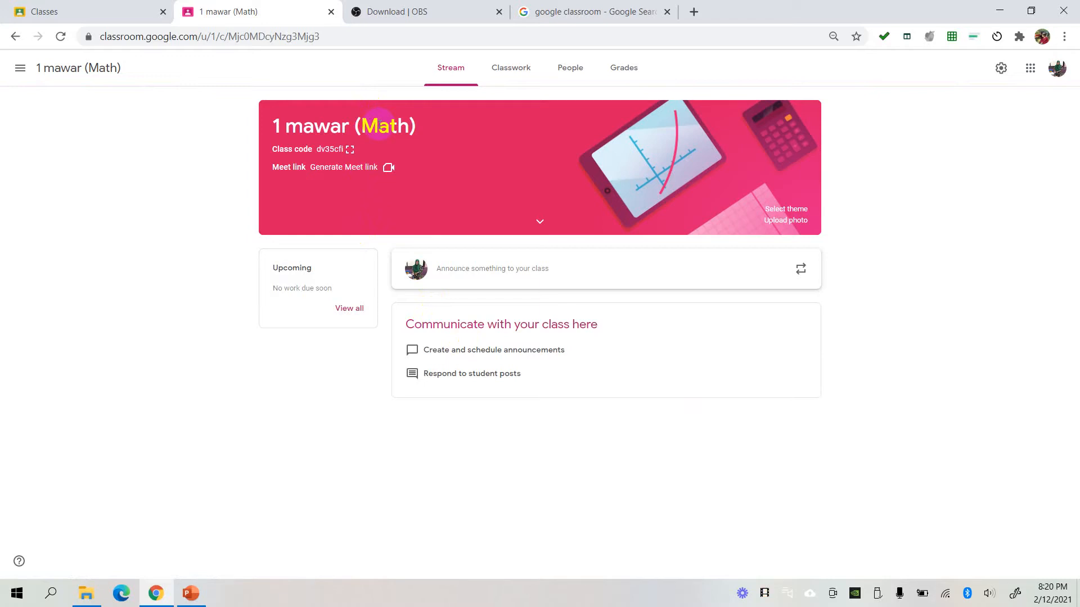
- Display the new class's code enlarged, and close the enlarged view
left_click(350, 148)
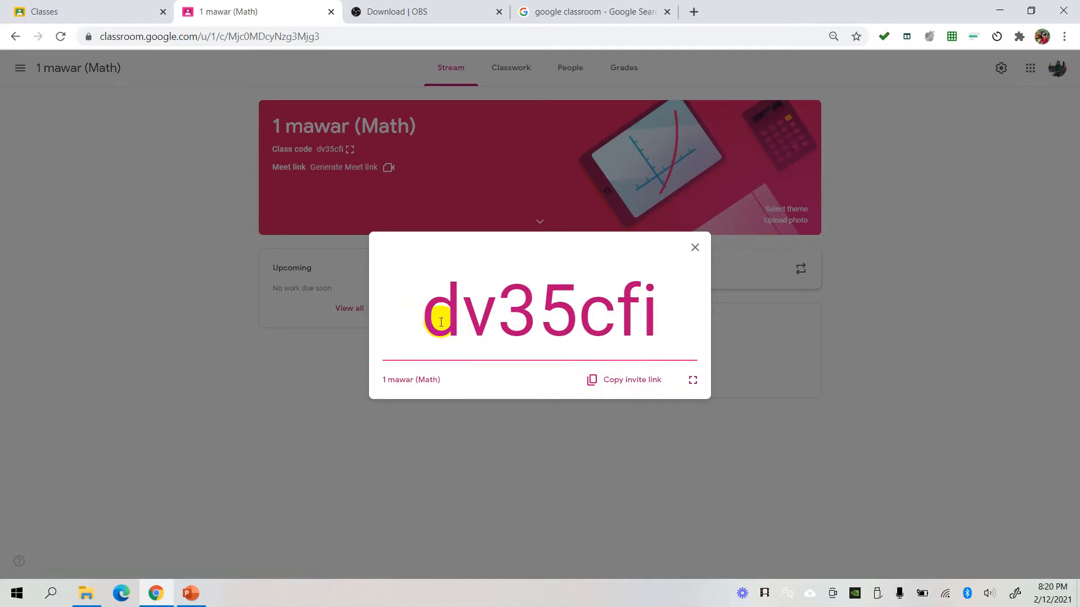
left_click(695, 249)
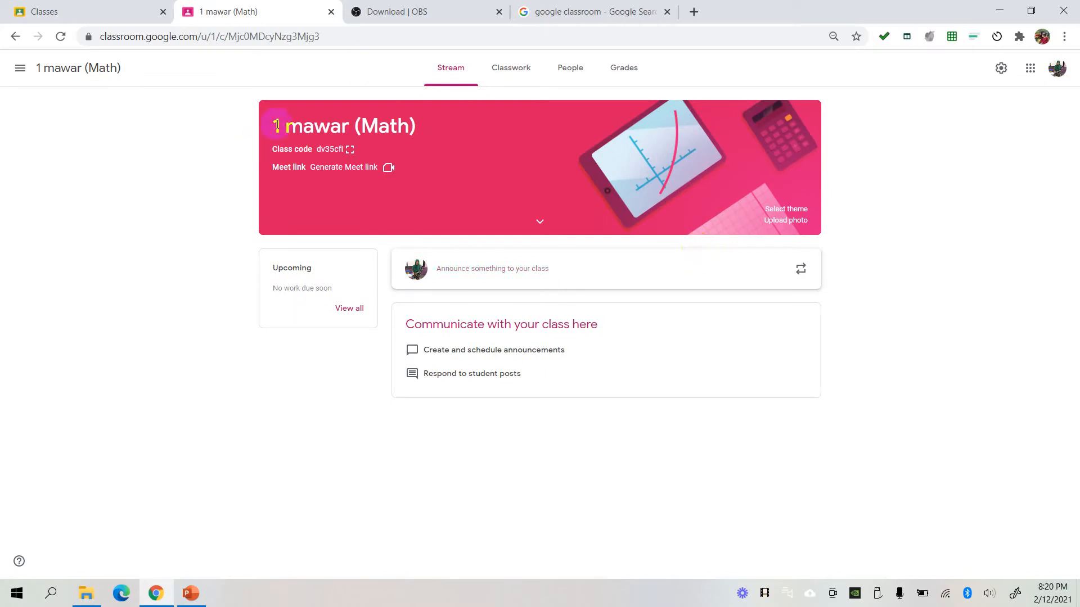
- Go to the classwork of the class 2 MERAH (MATHS 2021) and collapse the LATIHAN BAB 1 assignment's details
left_click(20, 68)
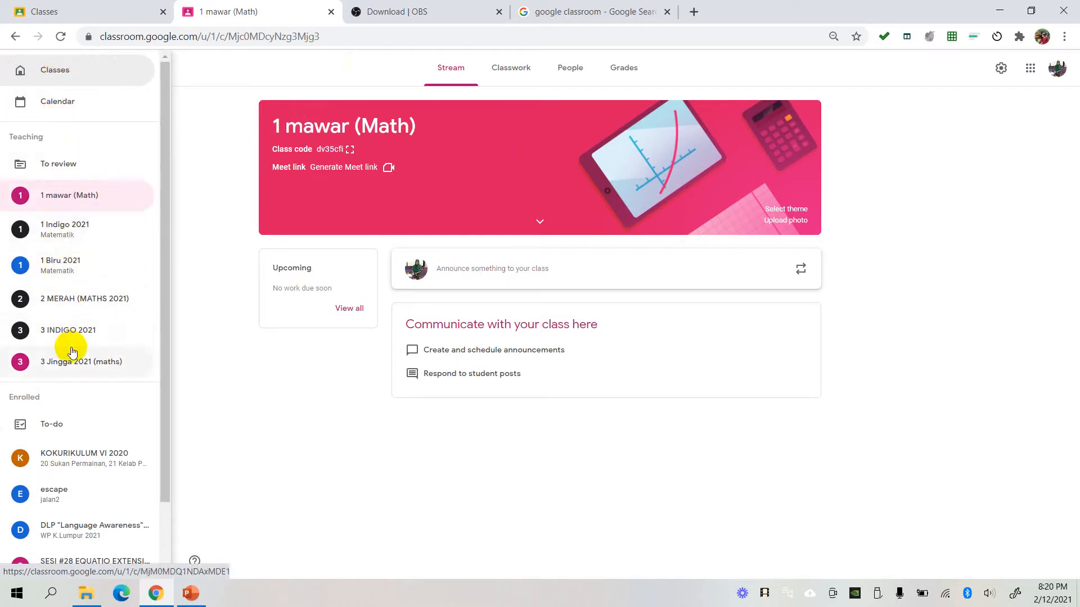
left_click(97, 305)
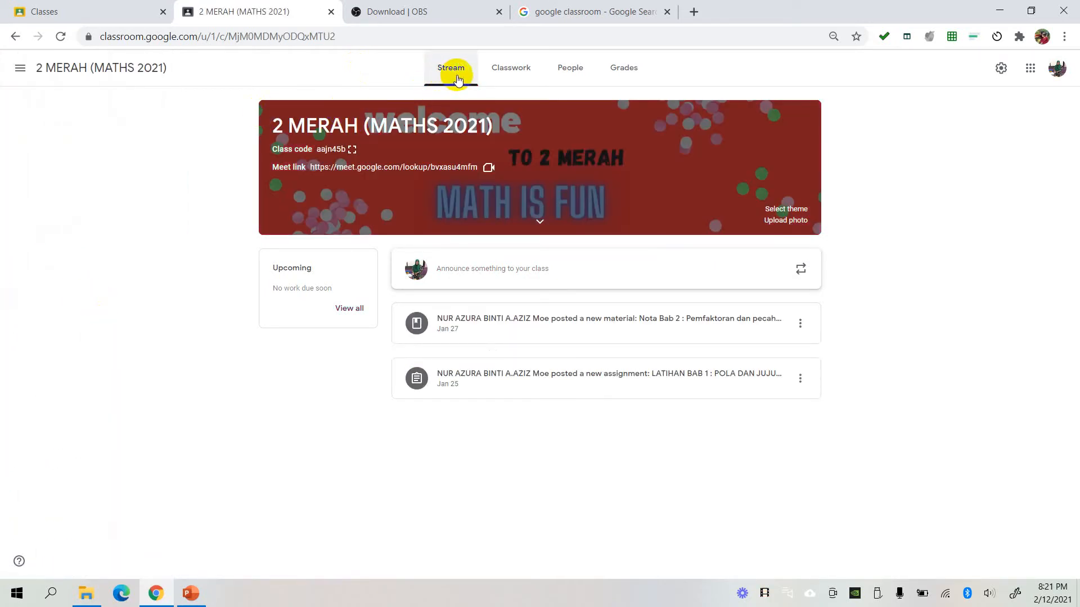
left_click(512, 73)
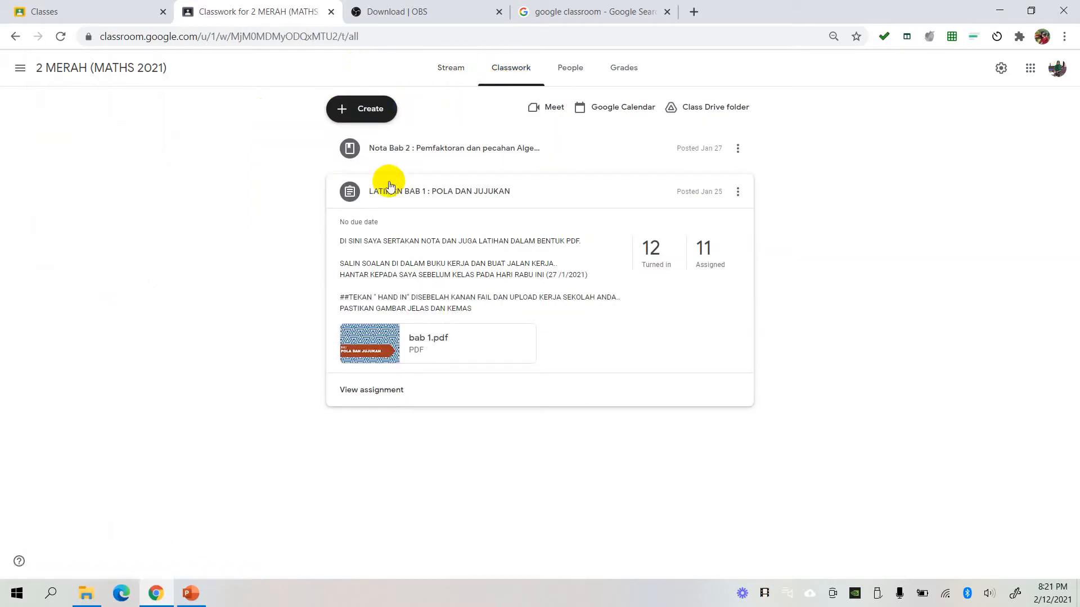
left_click(505, 192)
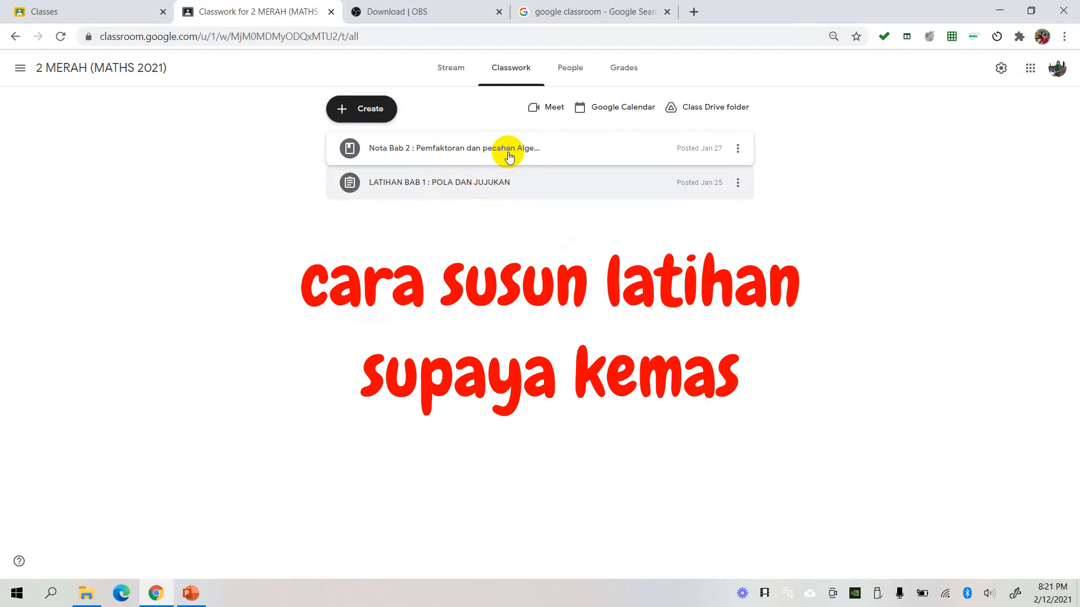
- Add a classwork topic named "BAB 1" and move the assignment LATIHAN BAB 1 : POLA DAN JUJUKAN into it
left_click(367, 112)
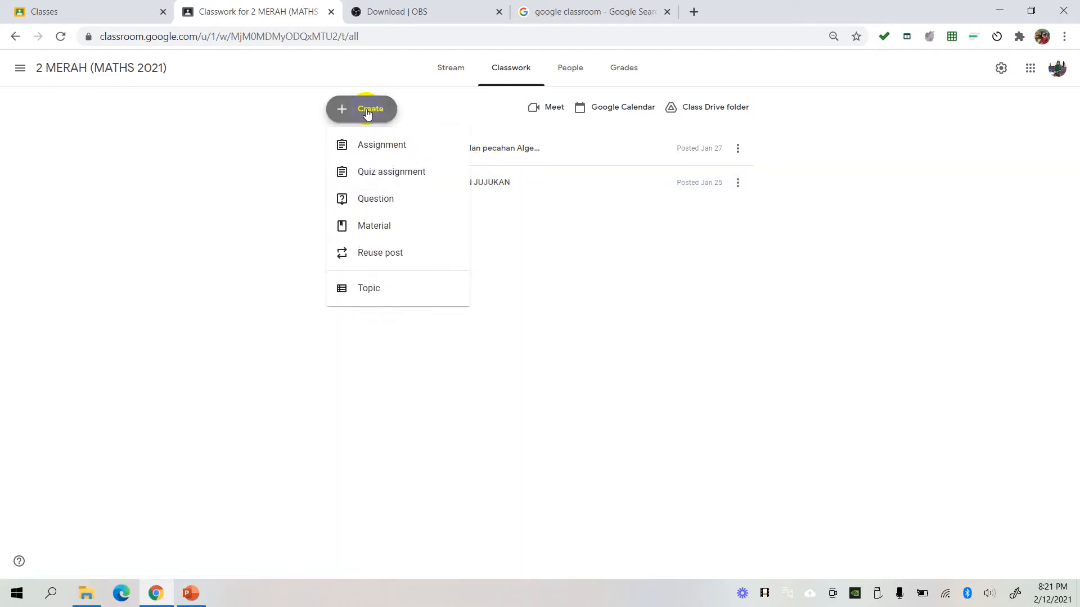
left_click(361, 290)
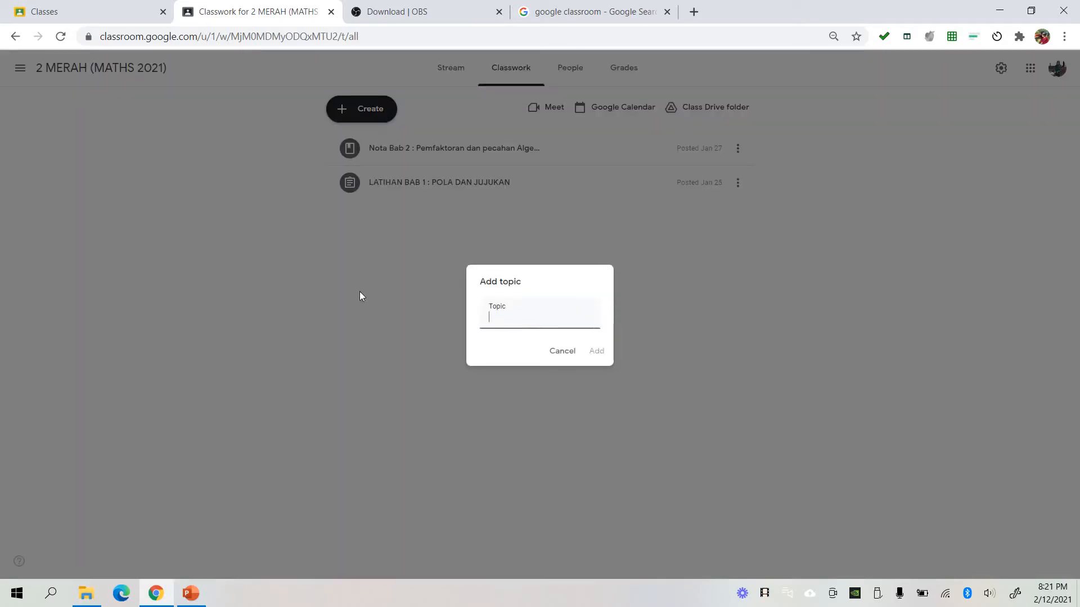
type("BAB 1")
left_click(596, 351)
left_click(597, 351)
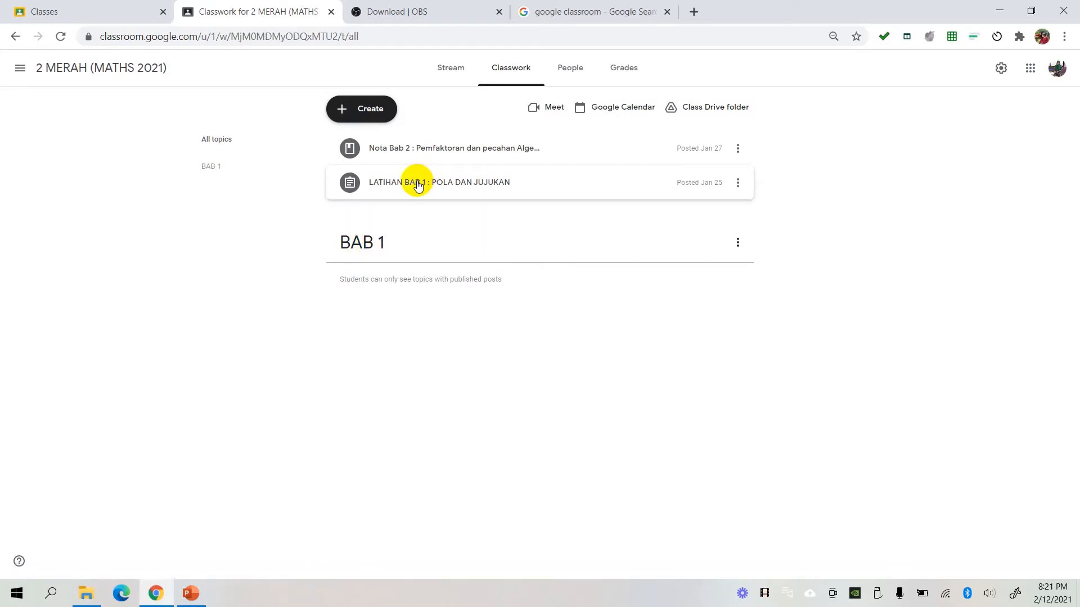
left_click_drag(417, 186, 412, 256)
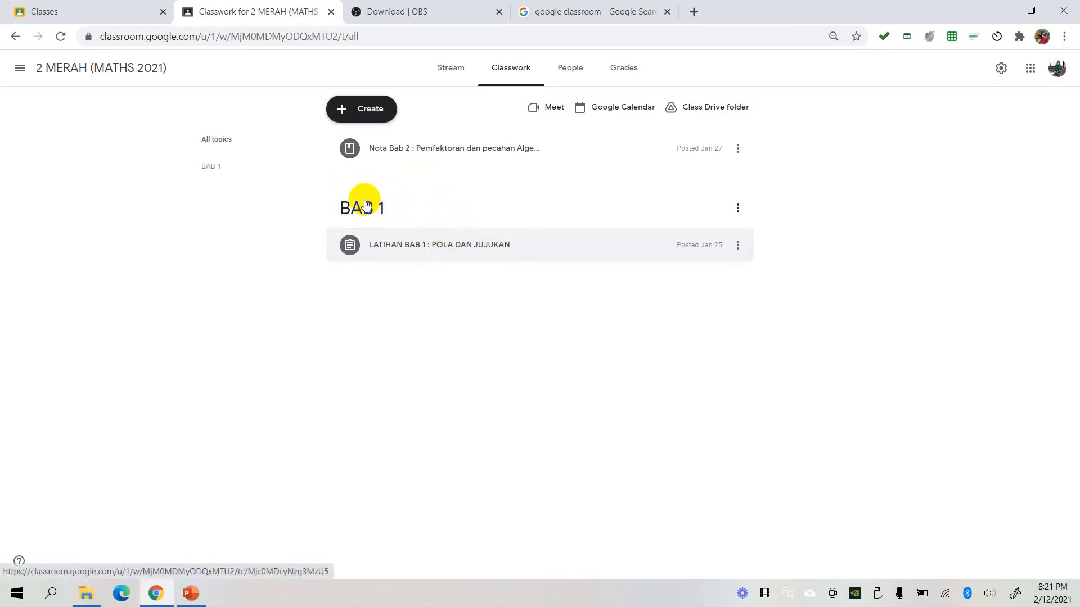
- Add a classwork topic named "BAB 2" and move the Nota Bab 2 material into it
left_click(376, 112)
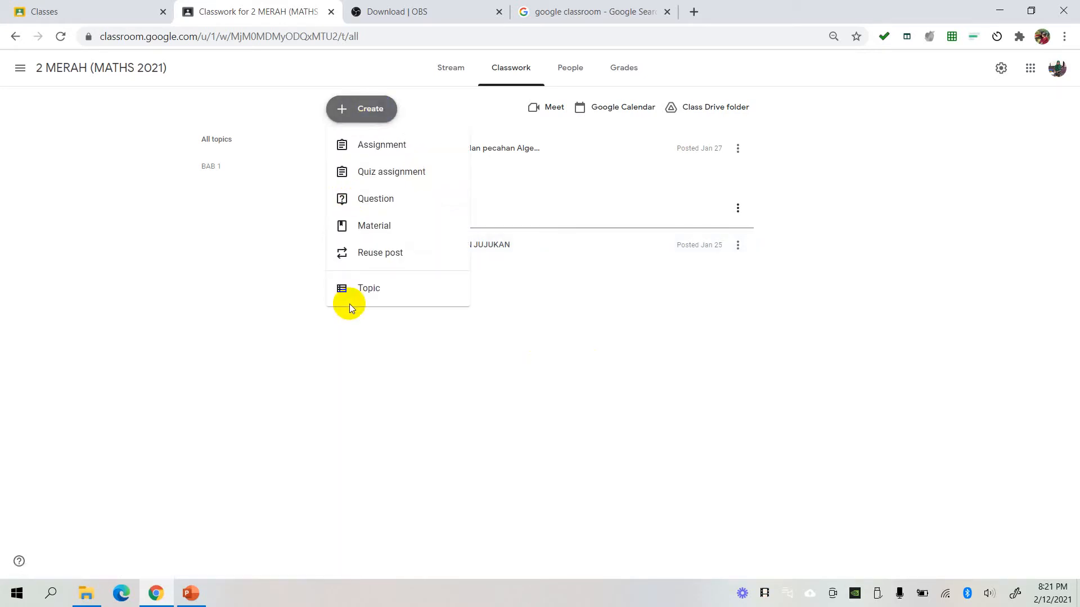
left_click(367, 289)
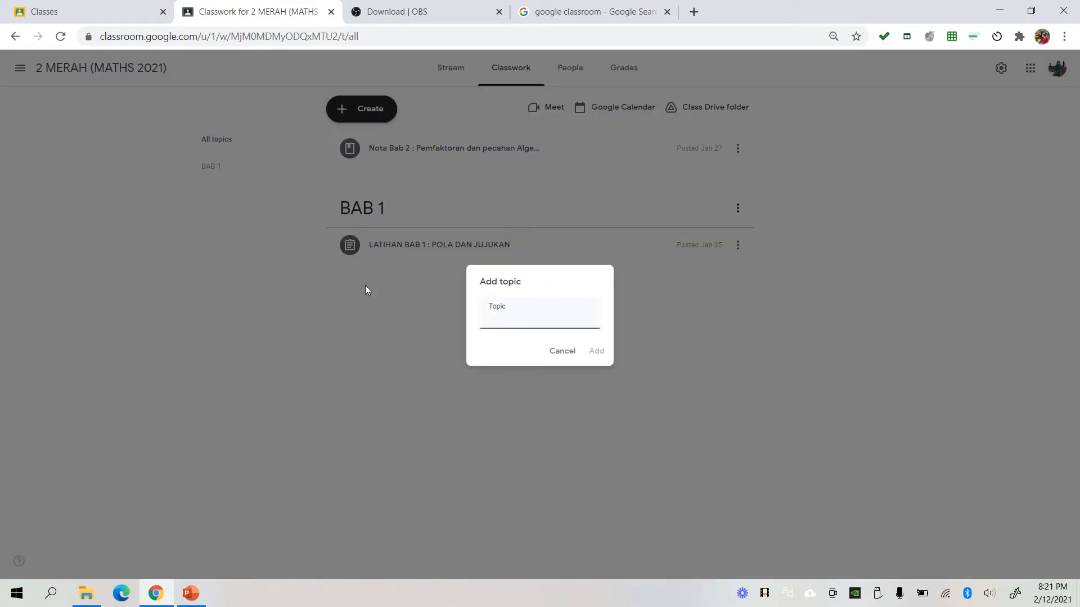
type("BAB 2")
left_click(596, 352)
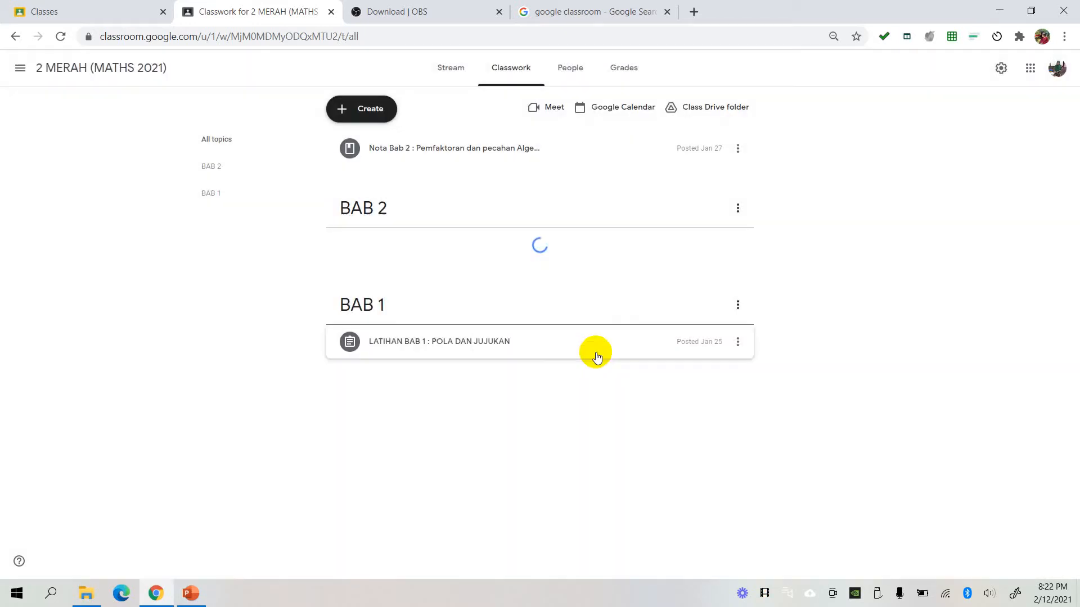
left_click_drag(394, 152, 417, 205)
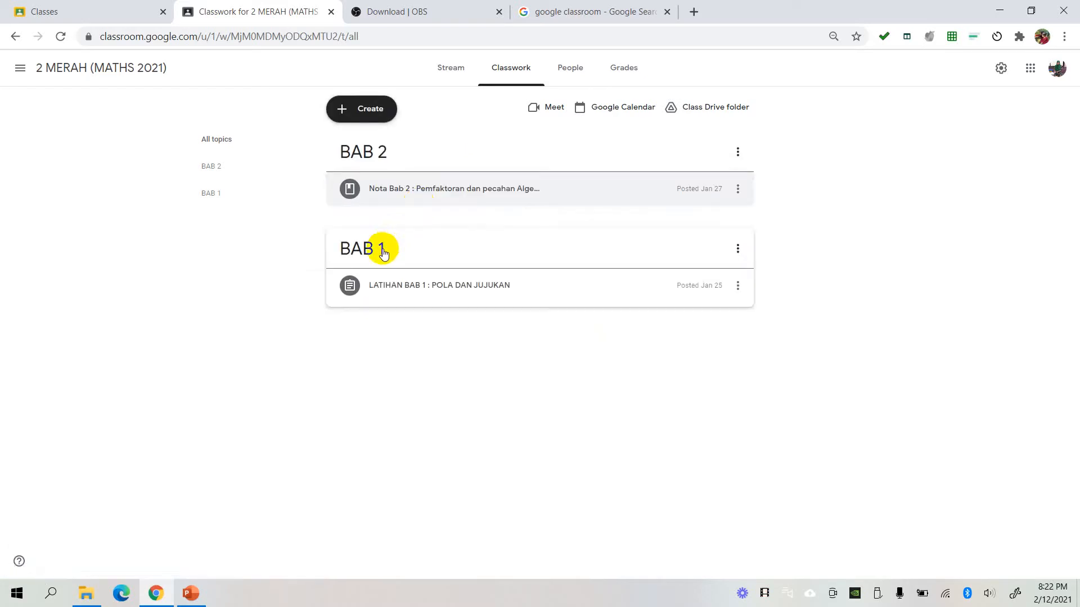
- Place the BAB 1 topic above BAB 2, and view each topic separately before returning to all topics
left_click_drag(382, 254, 414, 140)
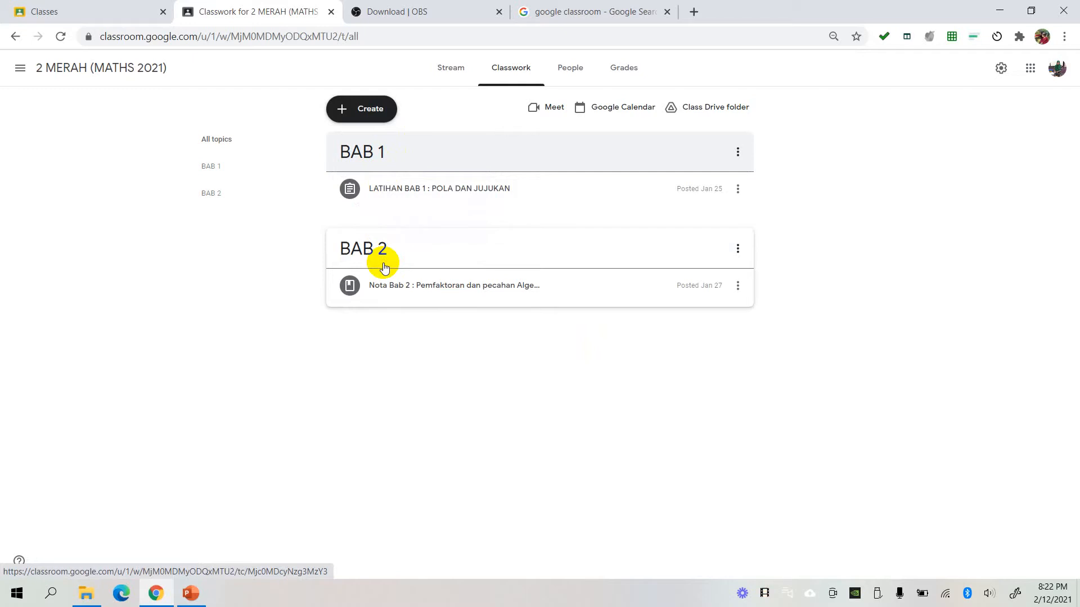
left_click(214, 199)
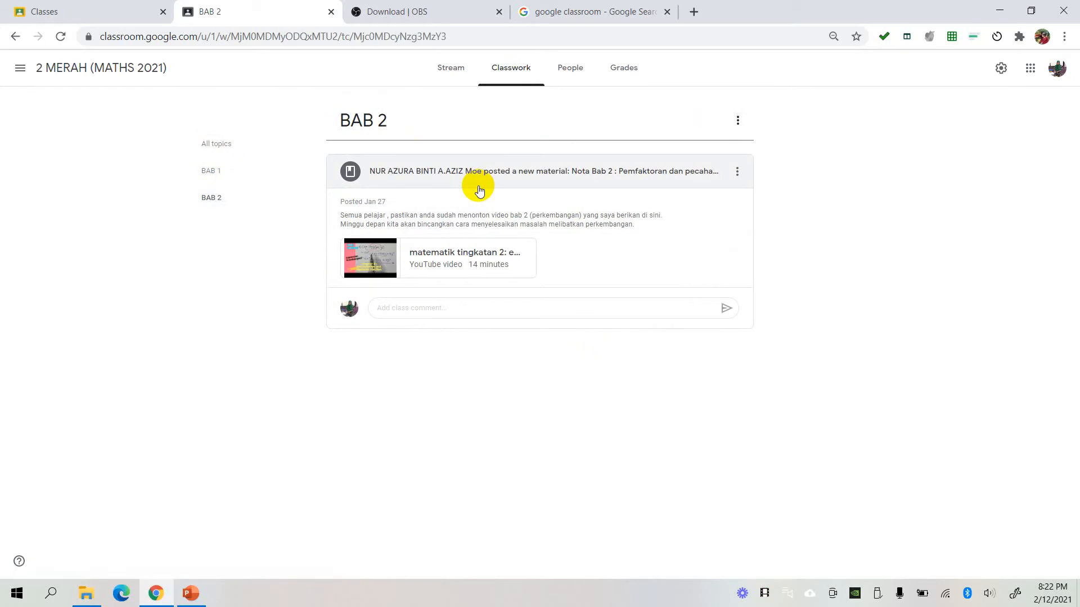
left_click(225, 171)
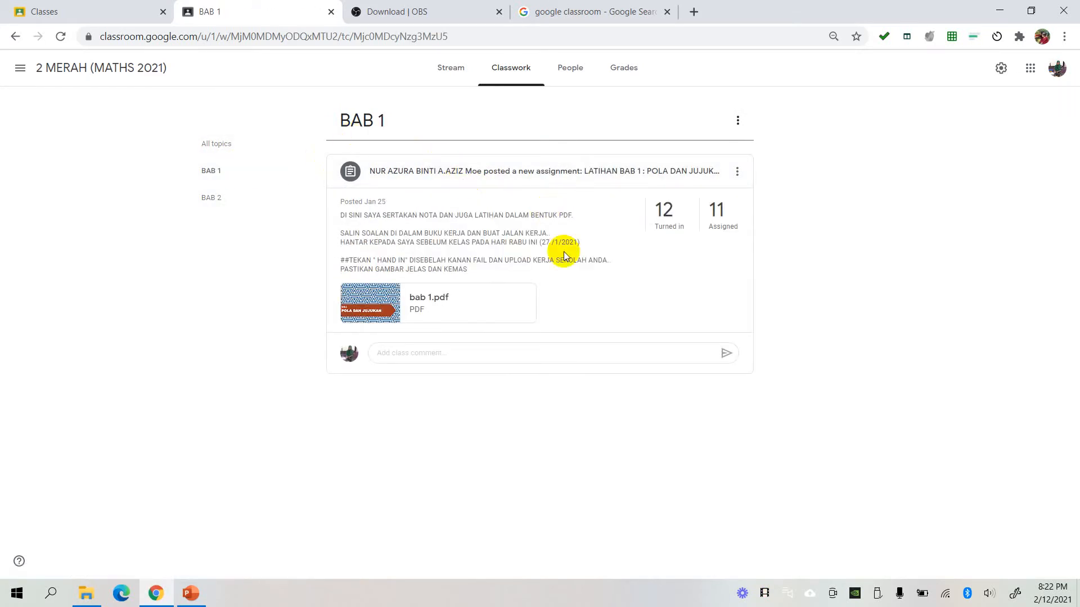
left_click(225, 145)
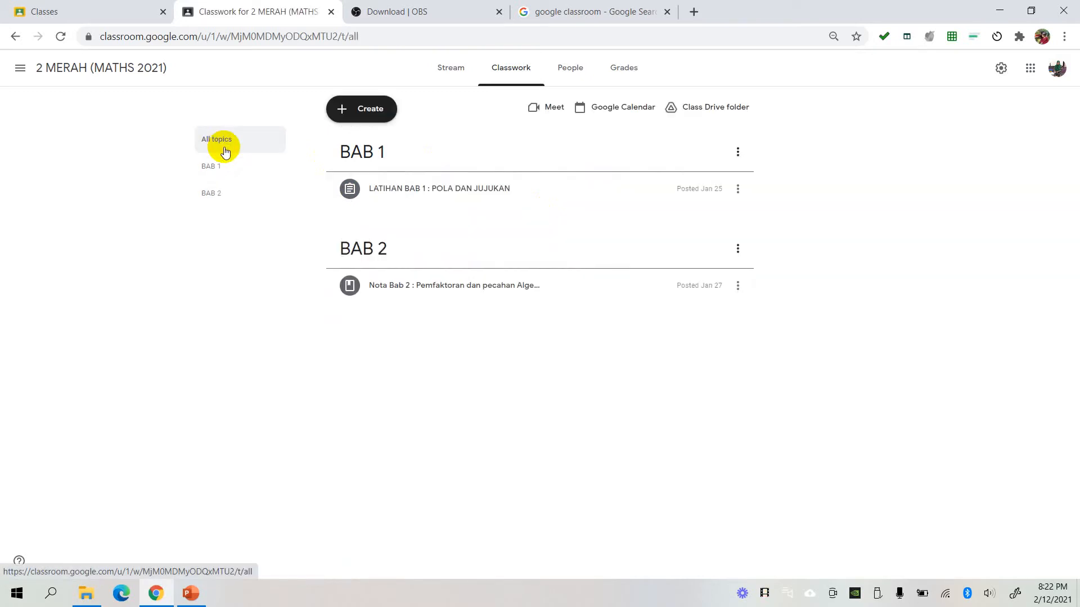
- Start a new assignment in the class and title it "LATIHAN 2"
left_click(373, 117)
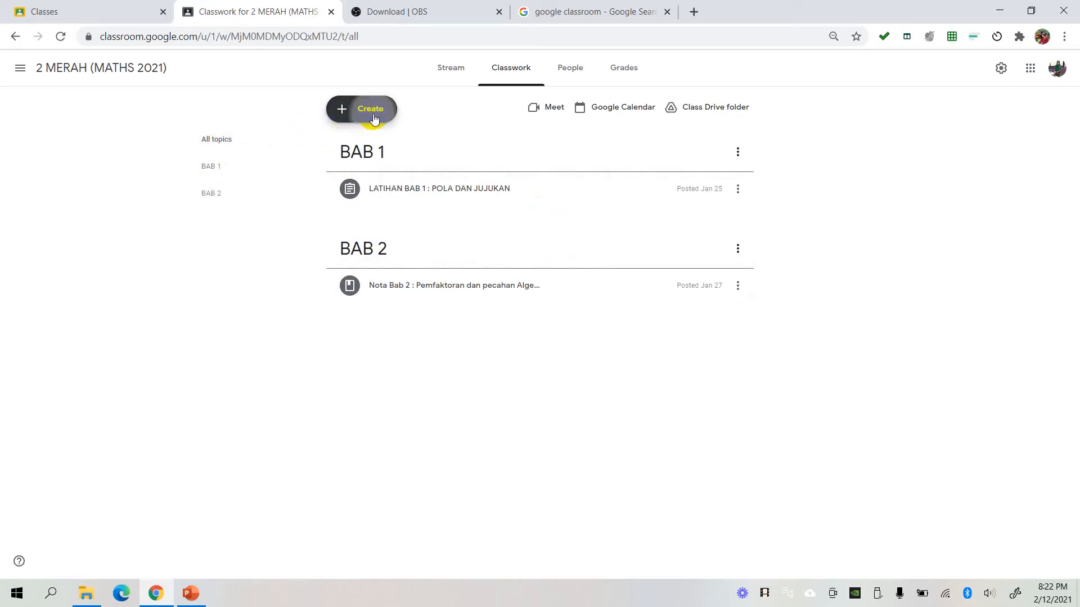
left_click(377, 152)
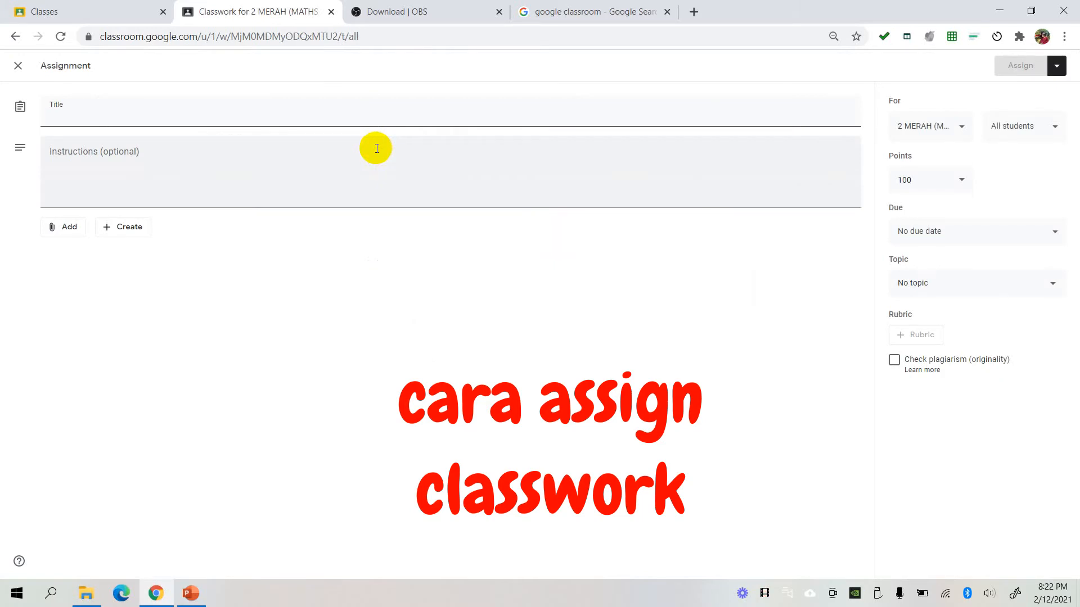
type("LARI")
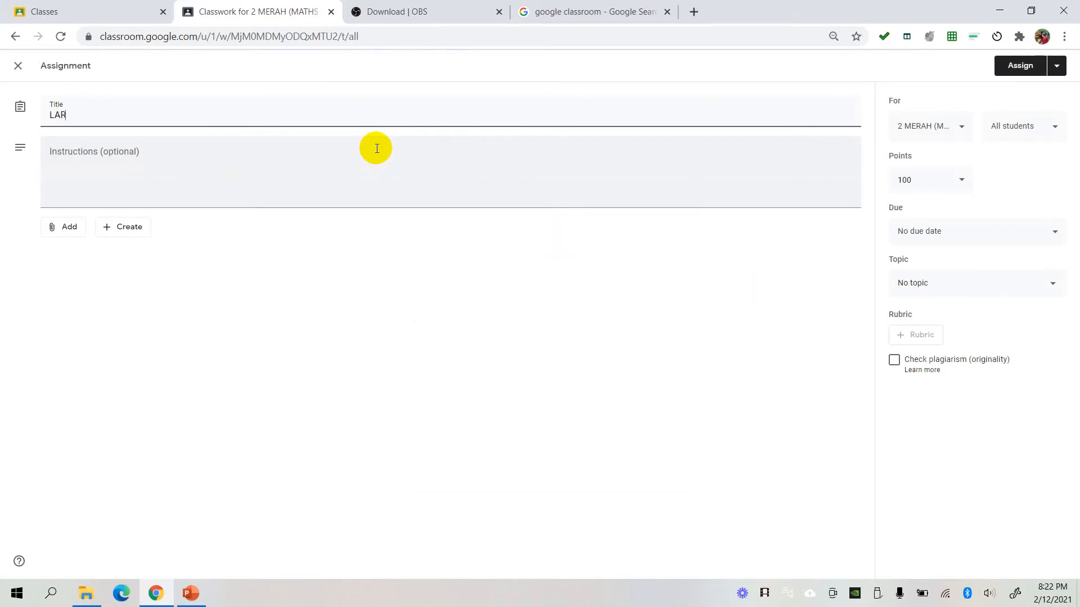
type("HA")
key("BackSpace")
key("BackSpace")
type("TIHAN 2")
- Enter "SIAPKAN LATIHAN SEBELUM HARI KHAMIS" as the assignment's instructions
left_click(251, 196)
type("SIAPKAN")
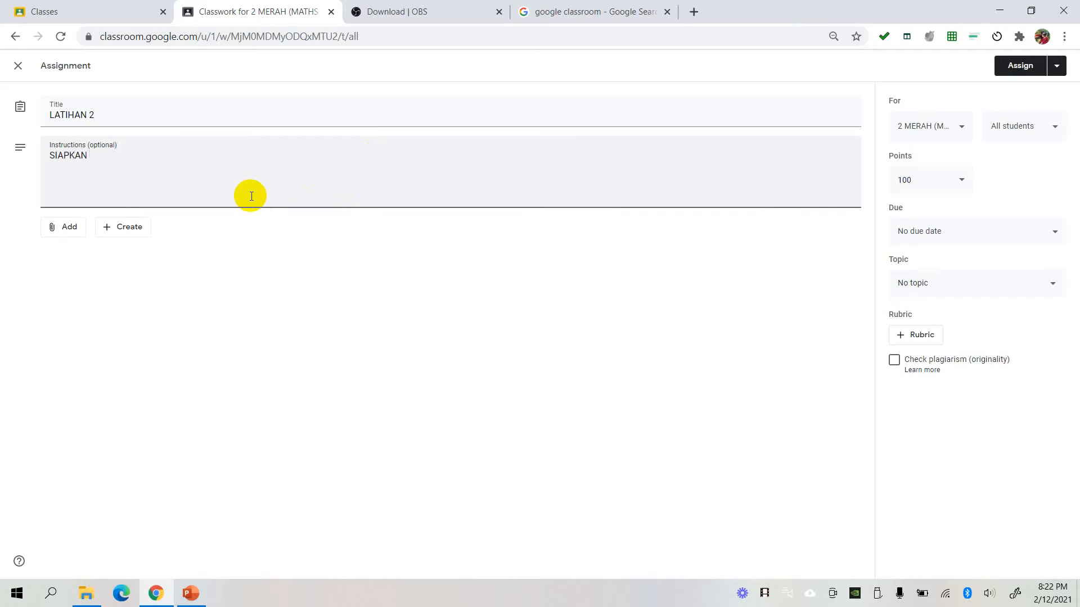
type(" LATIHAN SEBELUM HARI KHAMIS")
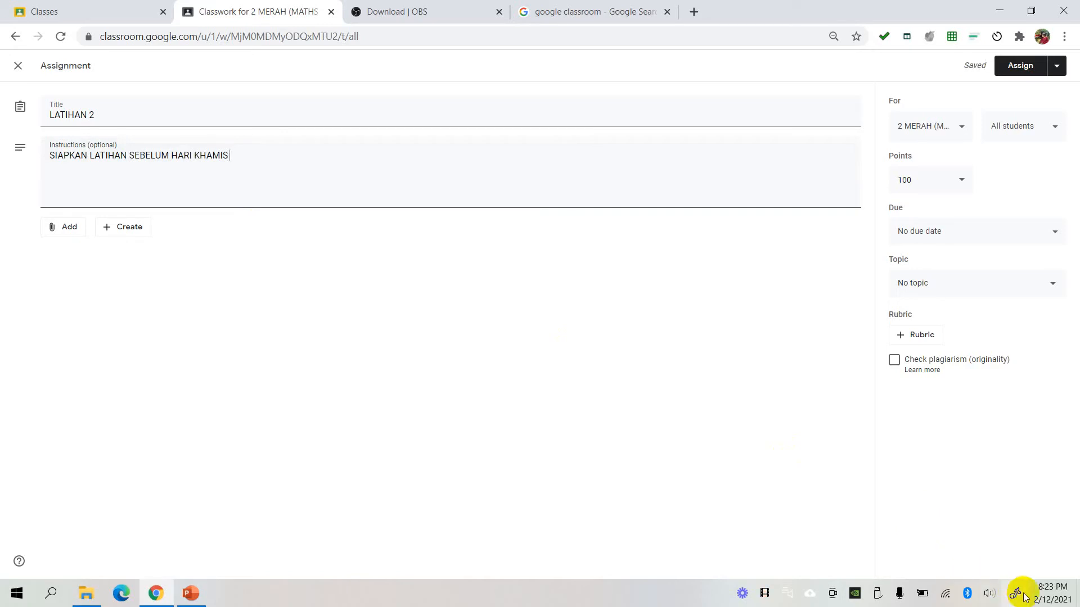
- Check the system calendar for the Thursday date and append "(18 /2/2021)" to the instructions
left_click(1041, 601)
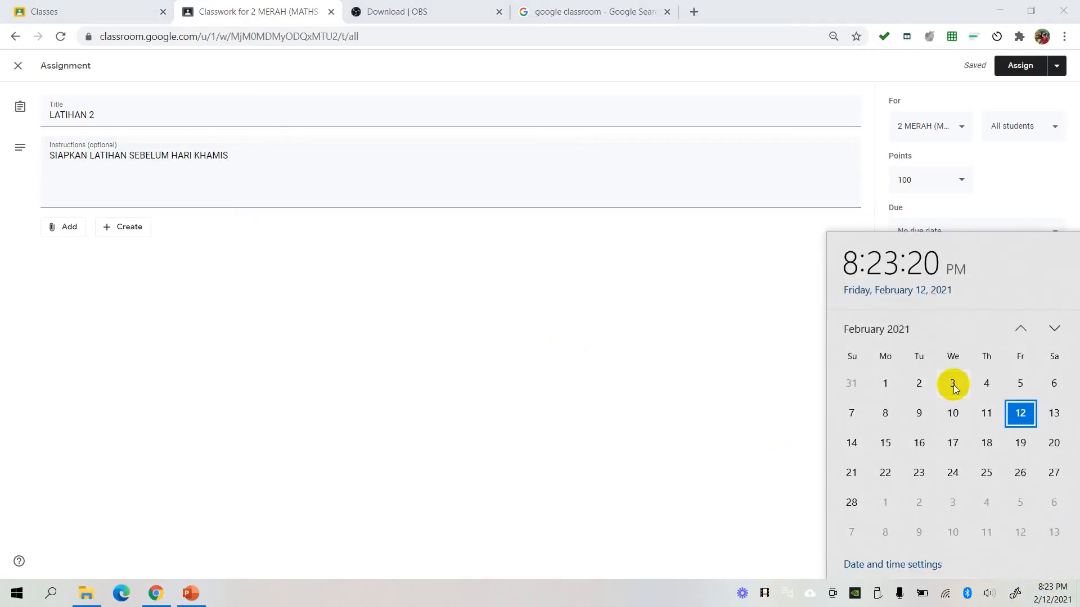
left_click(244, 158)
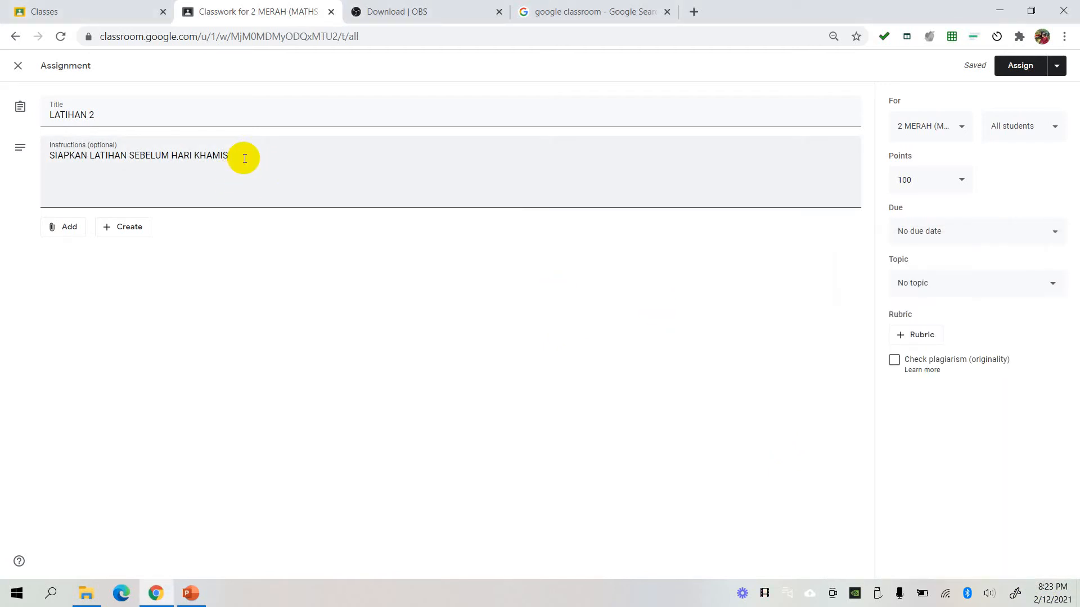
type("(18/2/2021")
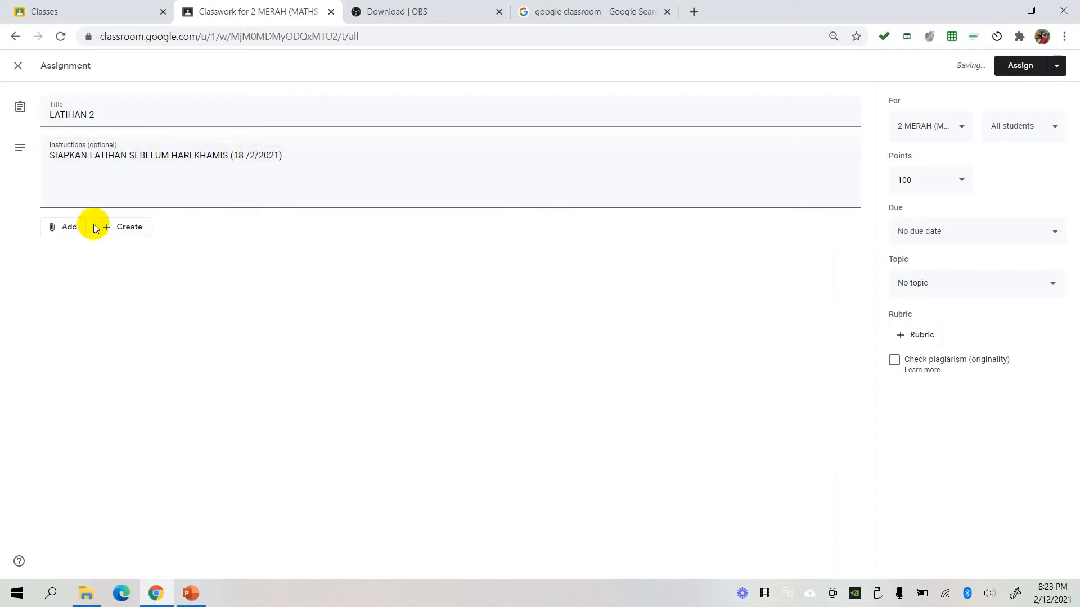
- Attach the file Tg2 (Praktis 2) to the assignment from VICTORIA > form 2 > latihan by chapter on drive D
left_click(70, 231)
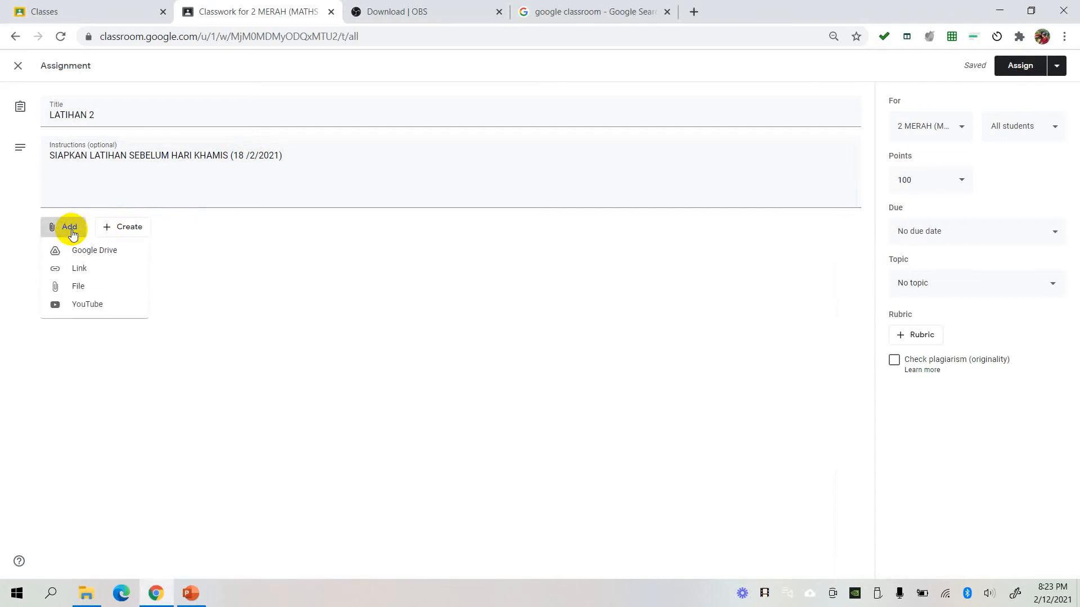
left_click(83, 293)
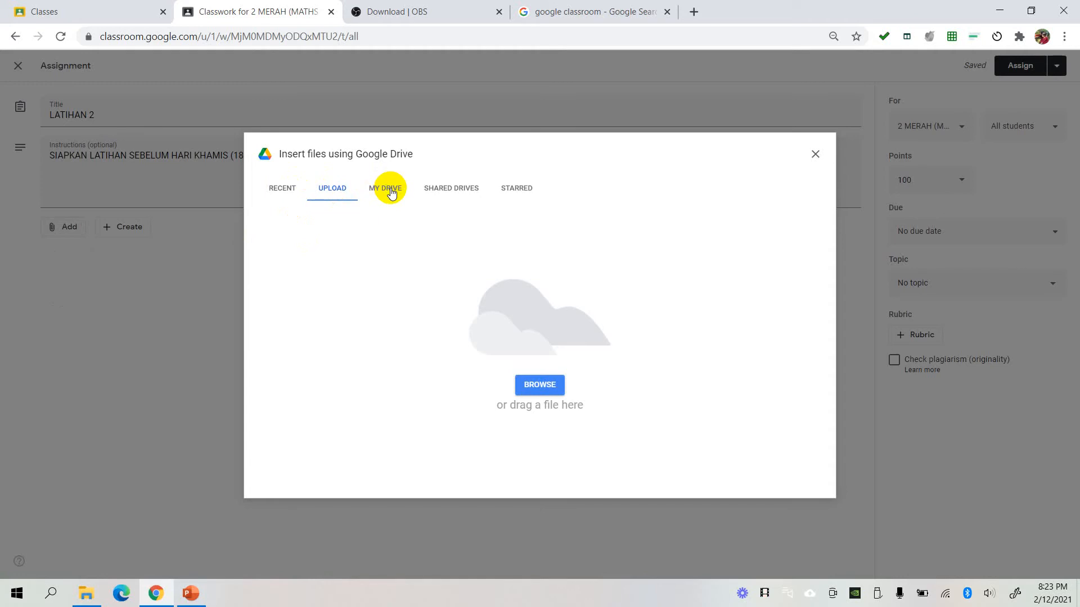
left_click(539, 386)
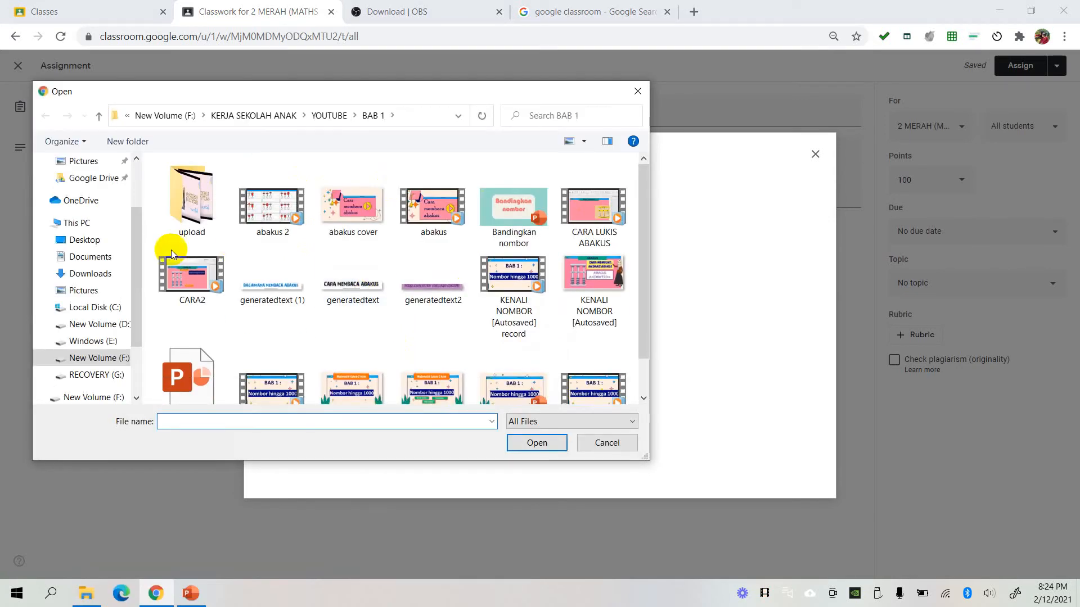
left_click(96, 326)
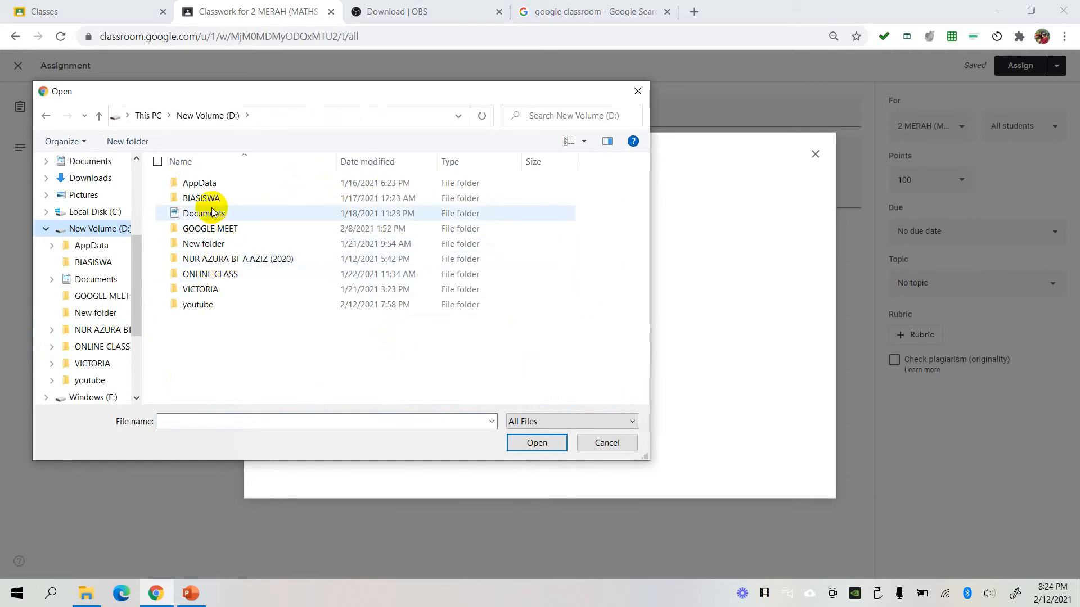
double_click(203, 288)
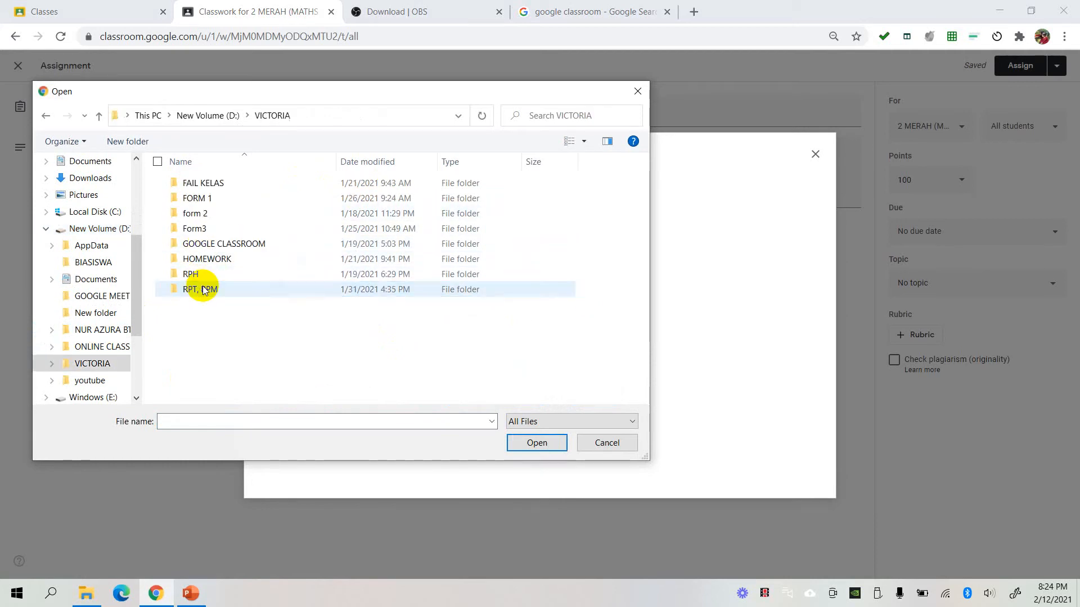
double_click(205, 213)
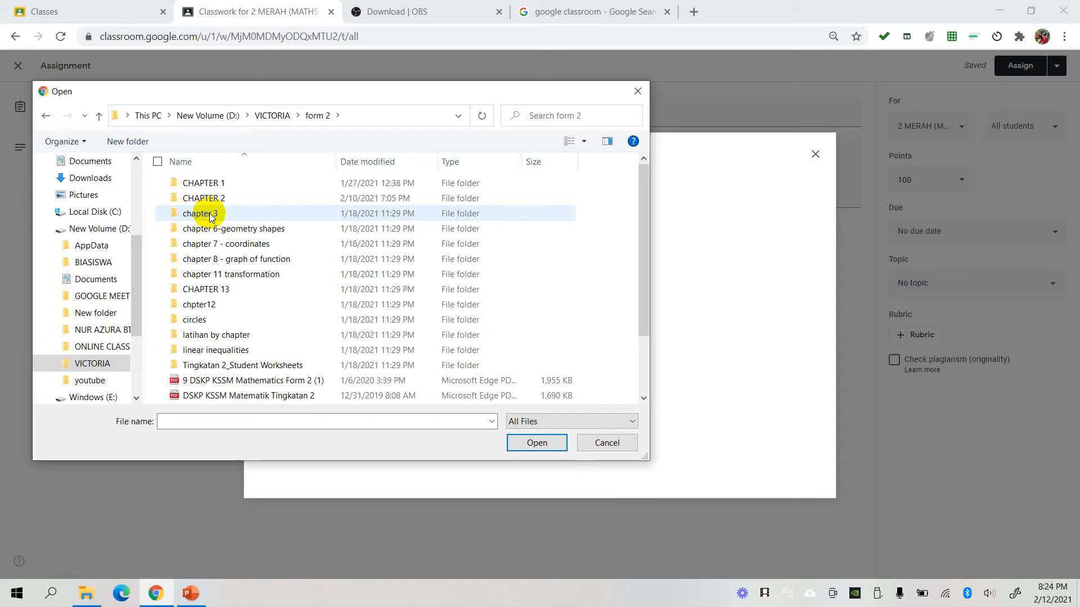
double_click(235, 336)
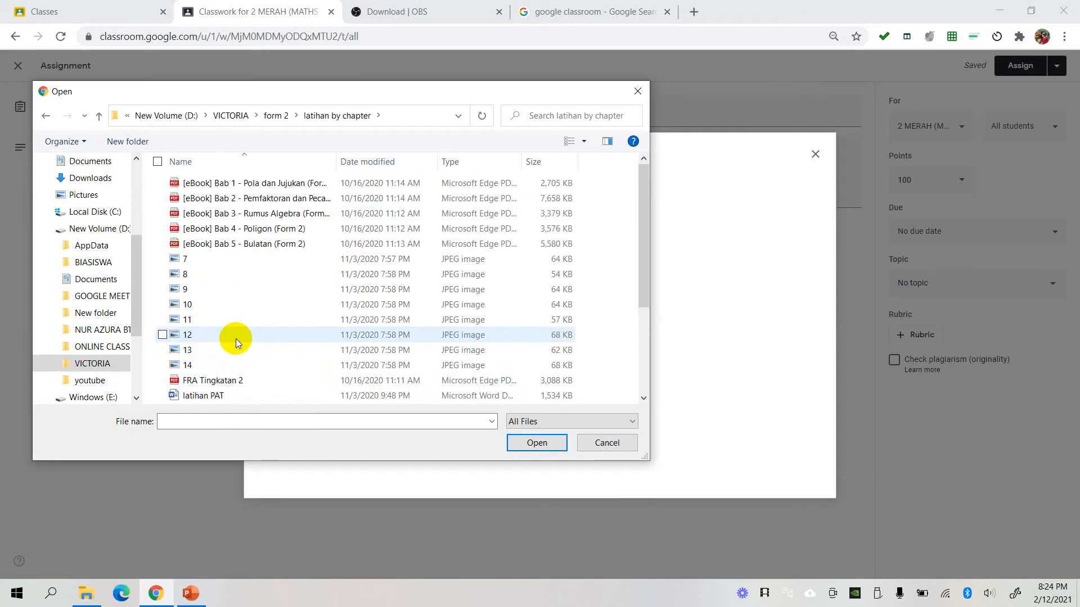
left_click_drag(640, 234, 640, 323)
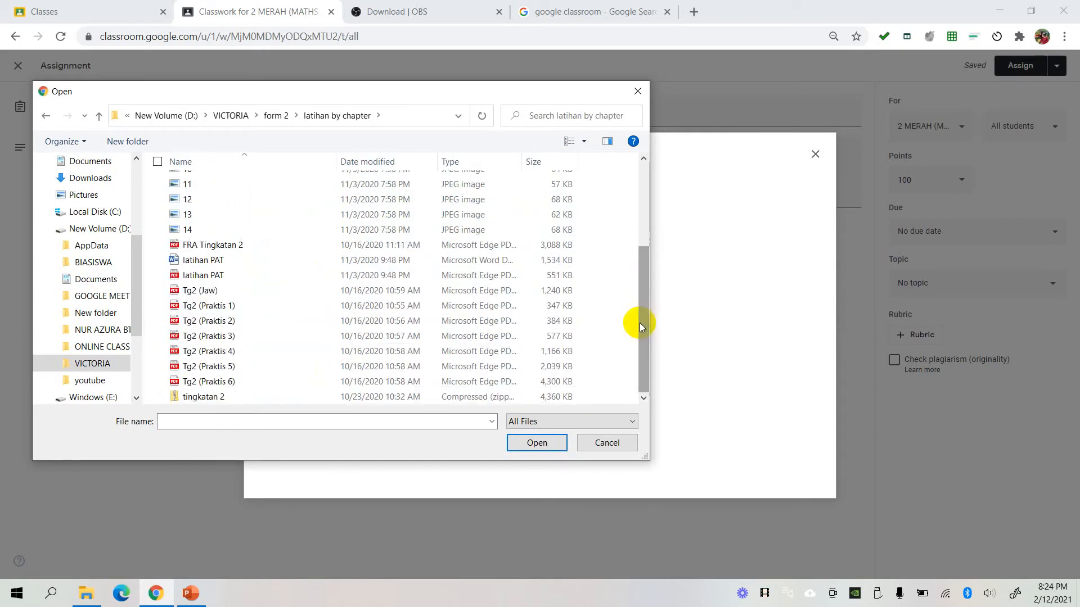
left_click(247, 321)
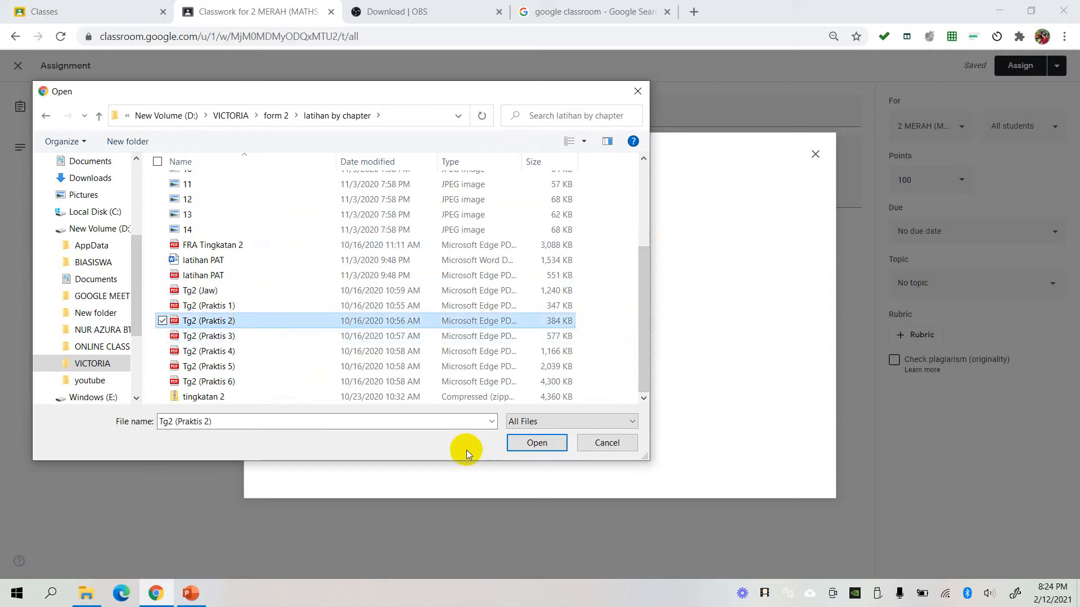
left_click(517, 442)
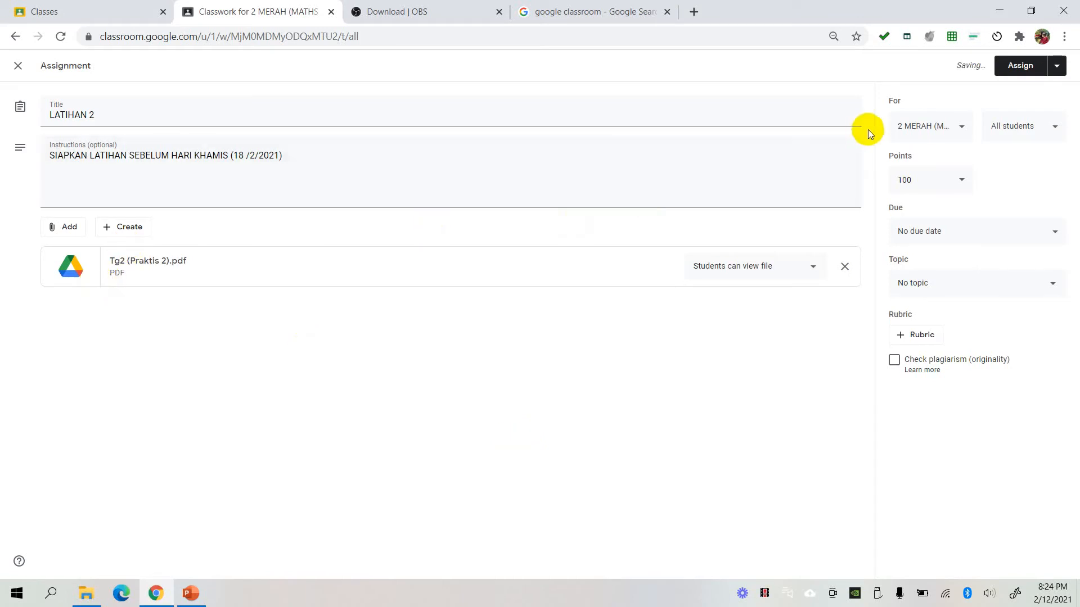
- Look through the assignment's class choices and its due date and time setting
left_click(961, 126)
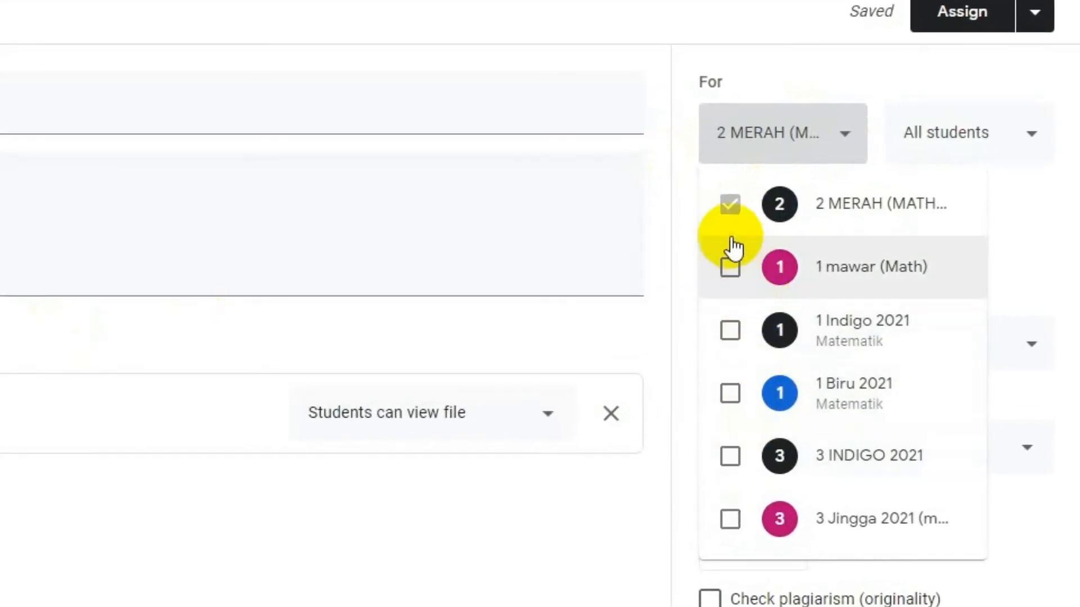
left_click(843, 149)
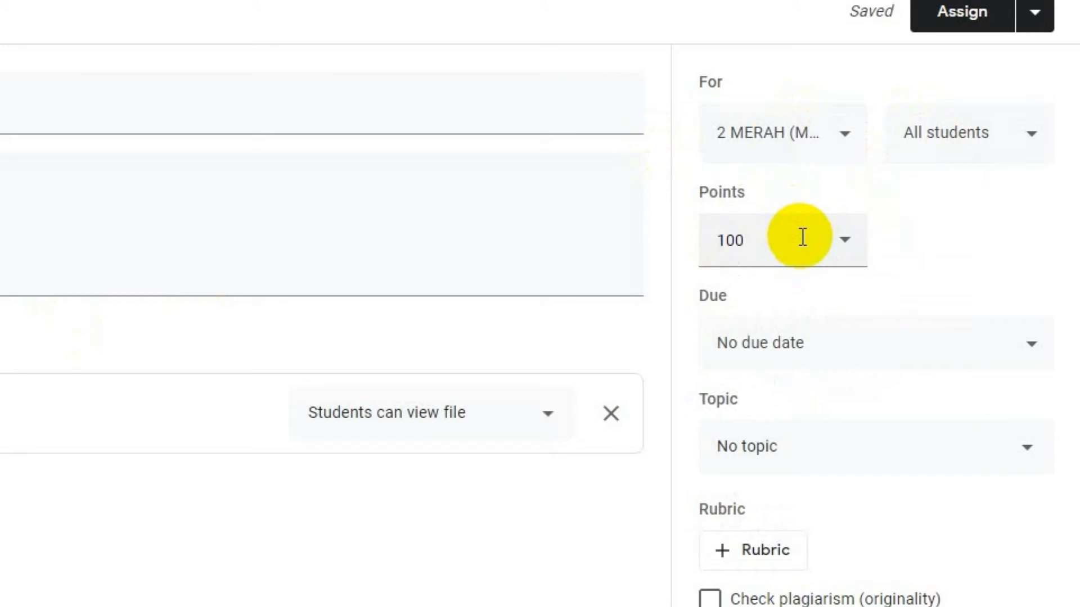
left_click(790, 352)
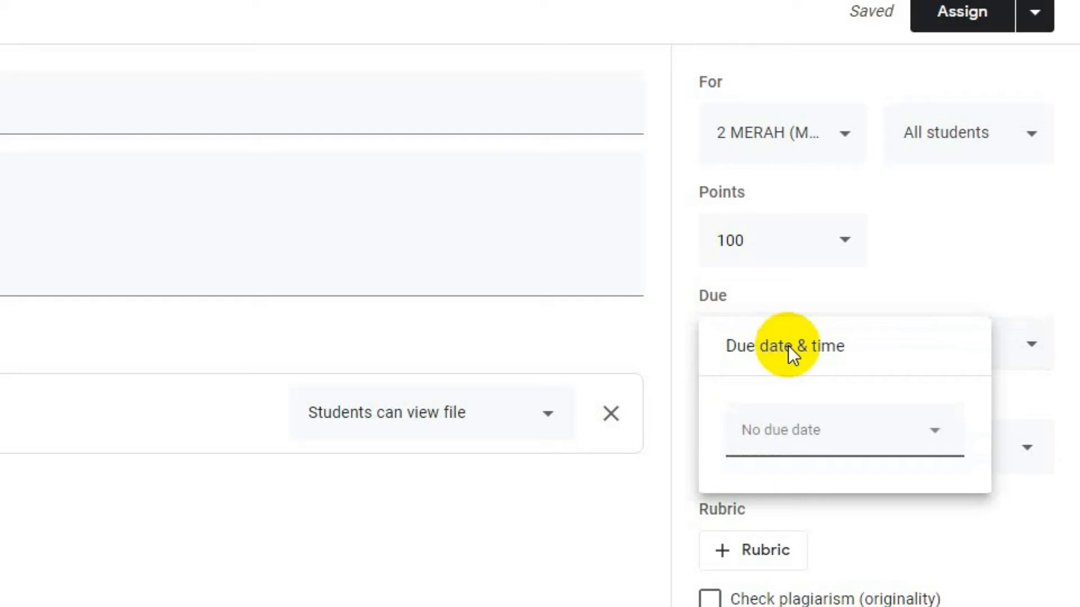
left_click(535, 584)
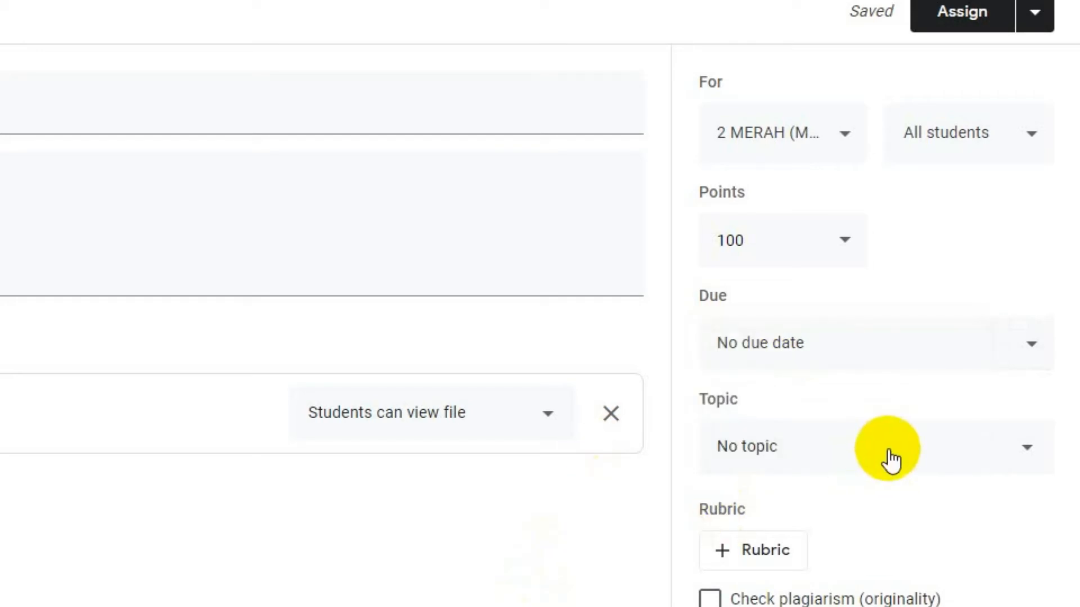
- Assign LATIHAN 2 to the class and move it under the BAB 2 topic, below the Bab 2 notes
left_click(954, 17)
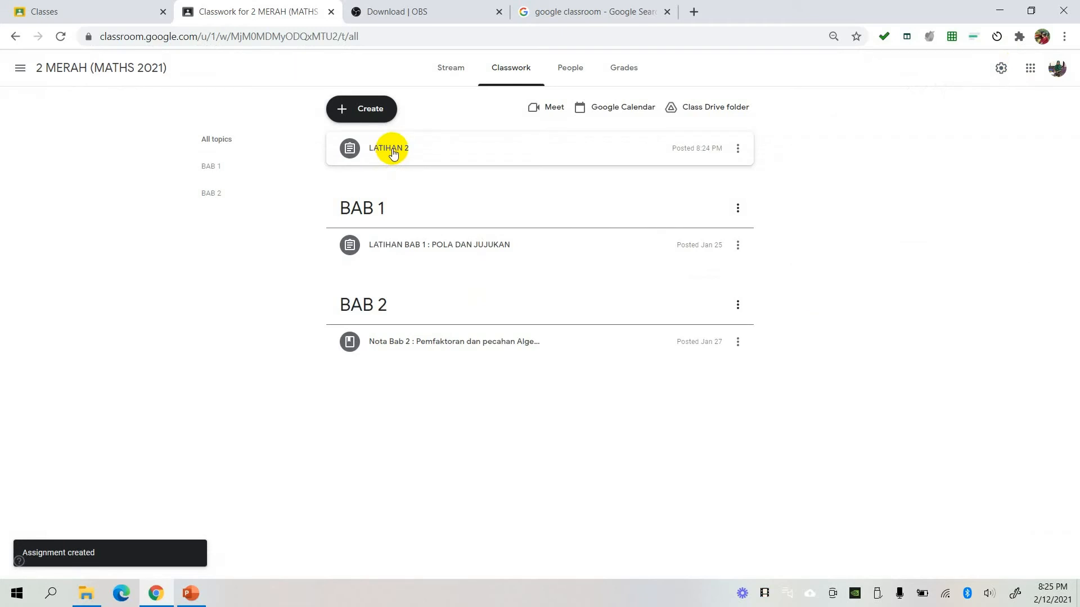
left_click_drag(393, 154, 422, 359)
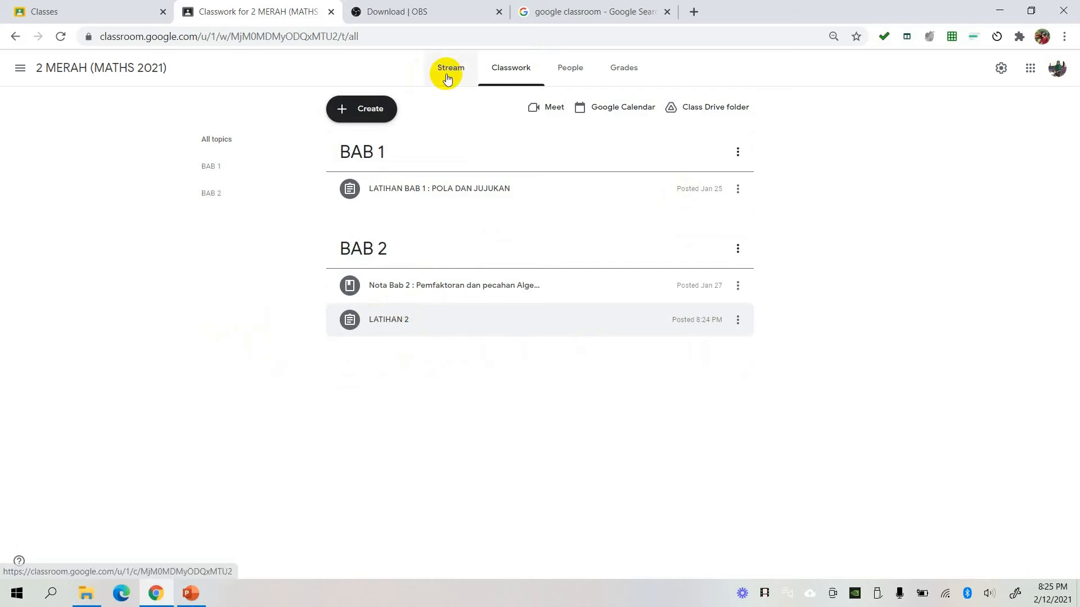
- Sign in to Classroom with the signed-out student account from the account list
left_click(1058, 75)
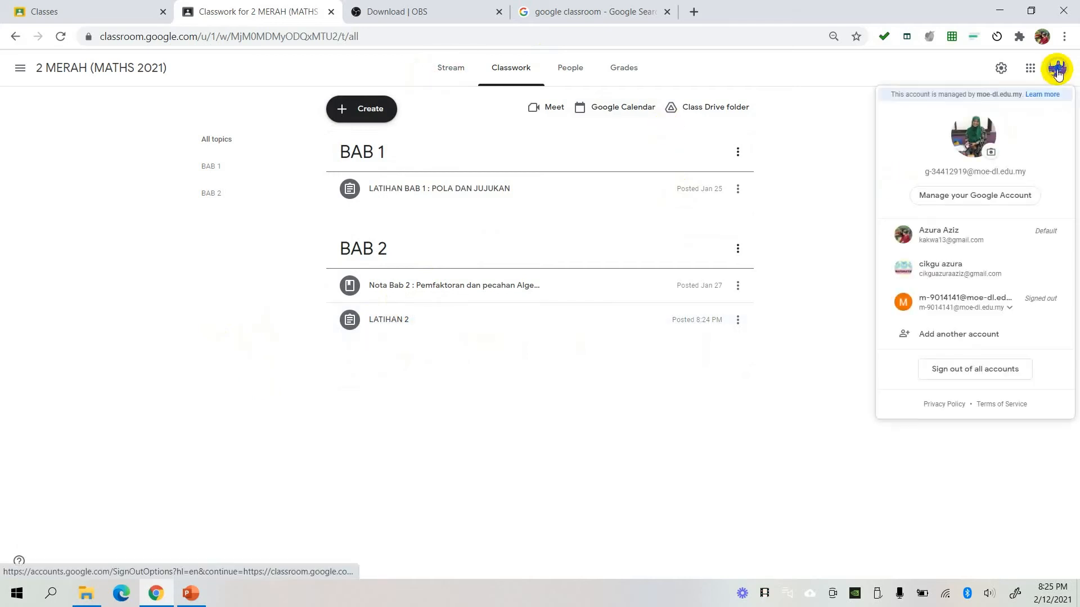
left_click(973, 303)
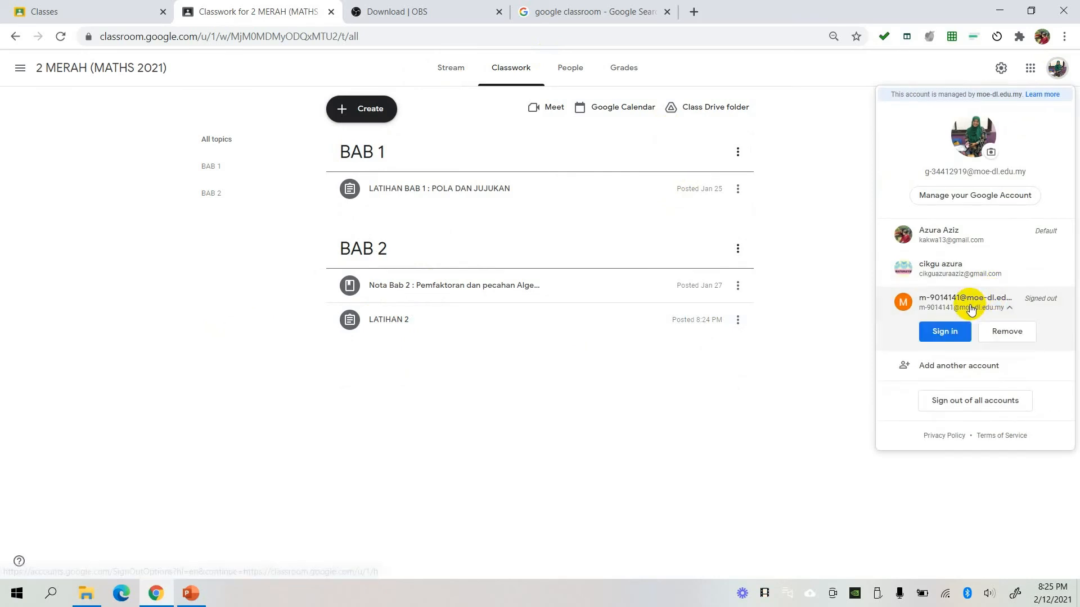
left_click(946, 331)
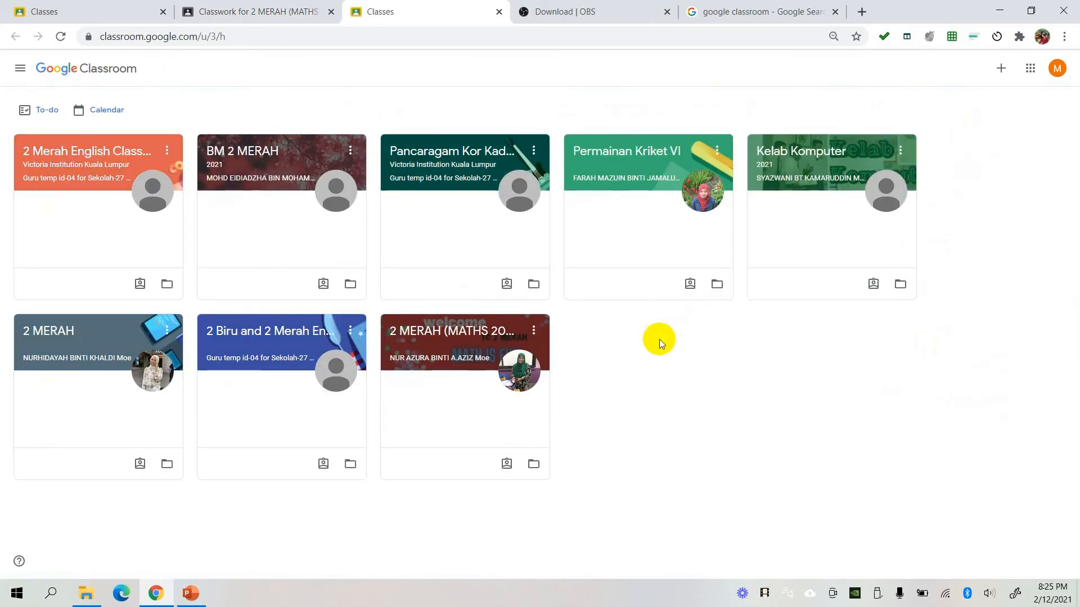
- Move the 2 MERAH (MATHS 2021) class card directly after BM 2 MERAH on the student's class overview
left_click(401, 347)
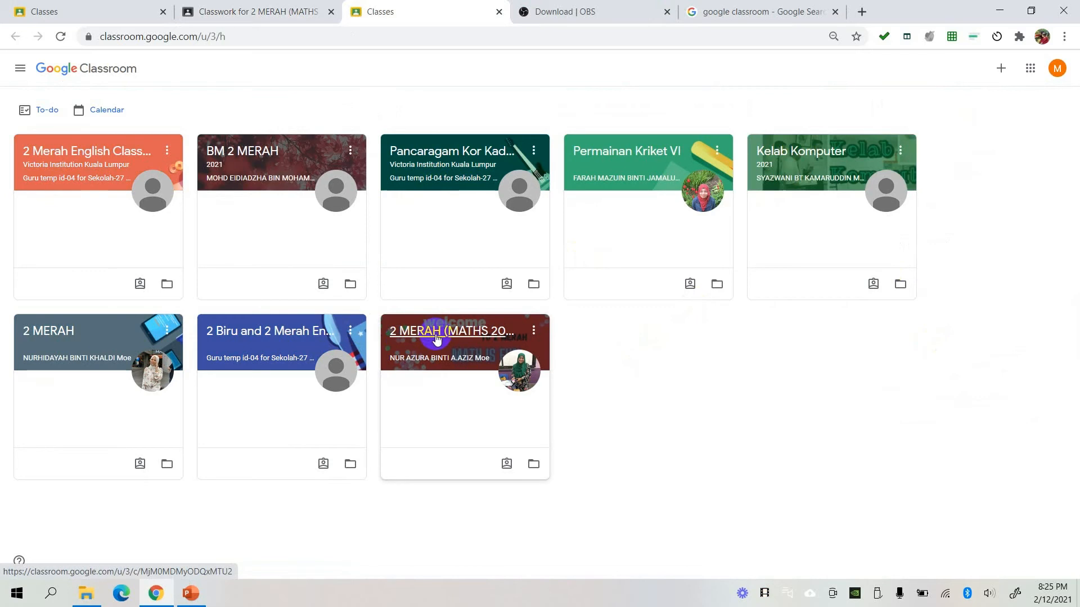
left_click_drag(437, 338, 443, 189)
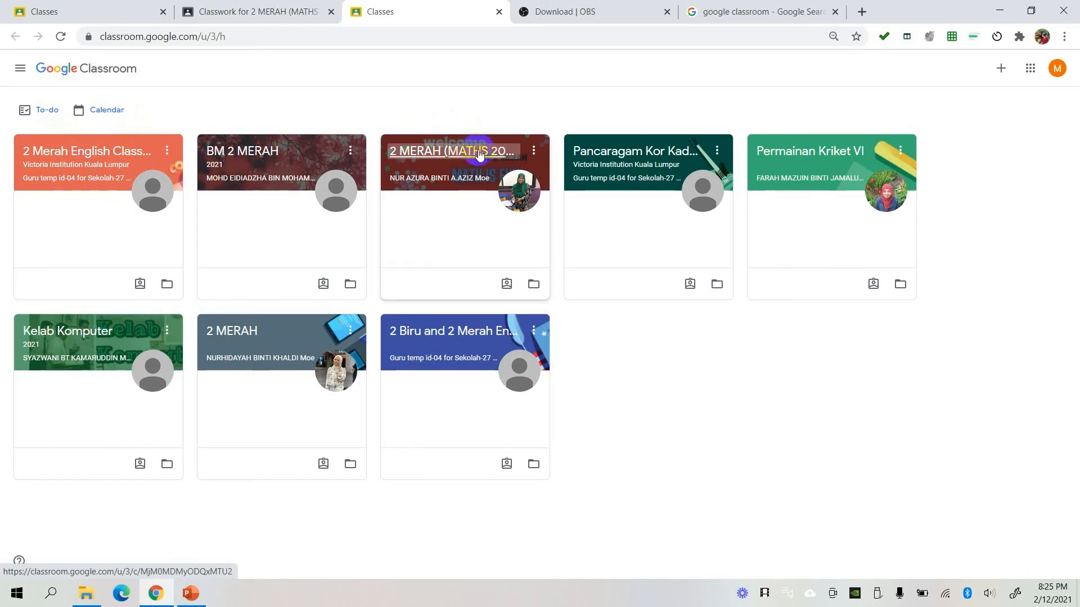
- Check the teacher's classwork page, return to the student account, and open the classwork of 2 MERAH (MATHS 2021)
left_click(272, 14)
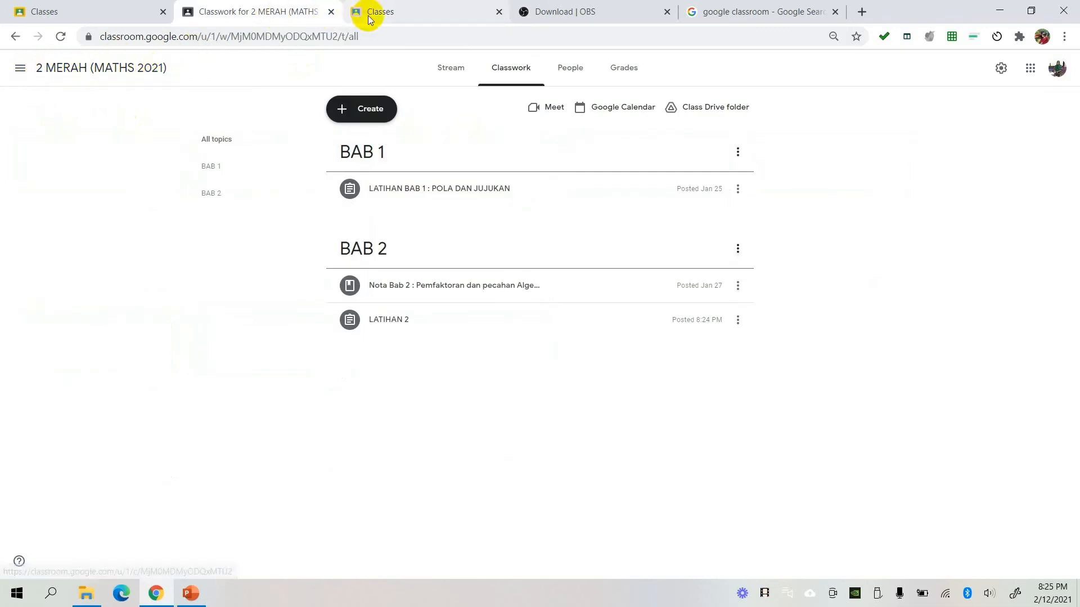
left_click(401, 15)
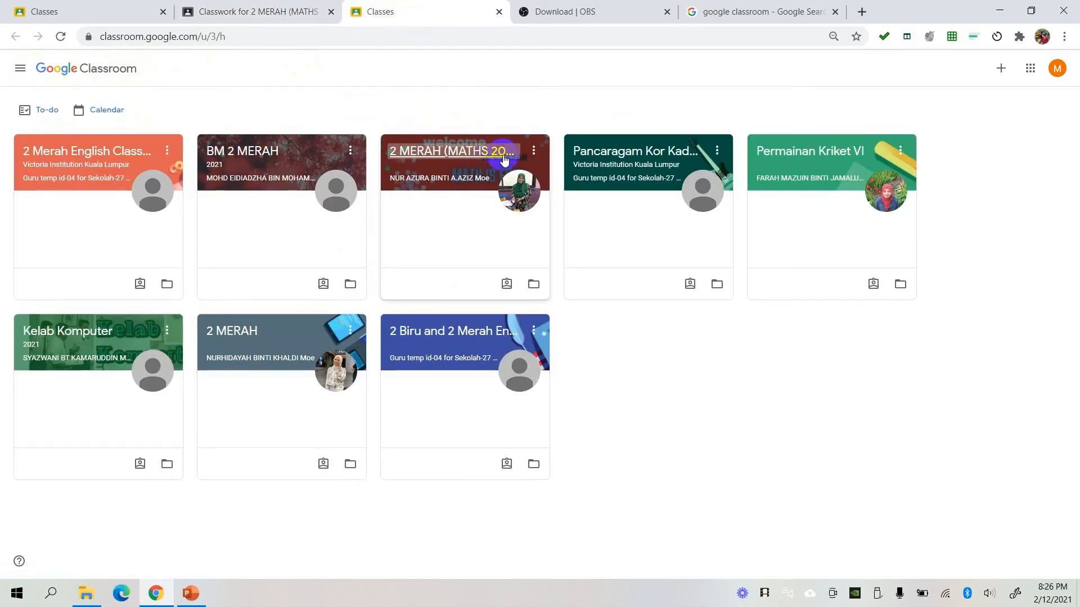
left_click(444, 156)
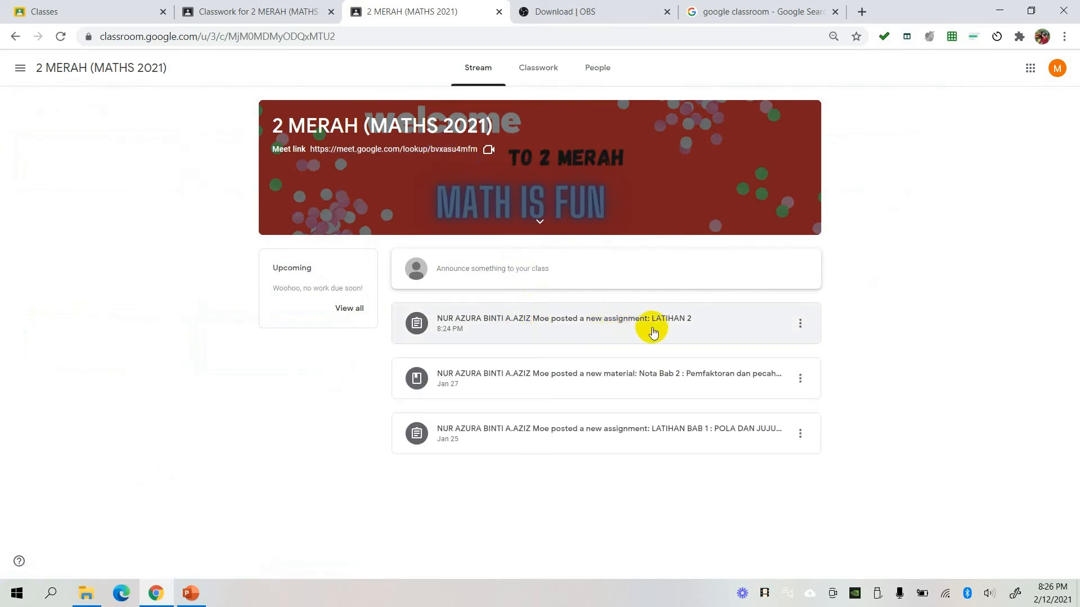
left_click(538, 76)
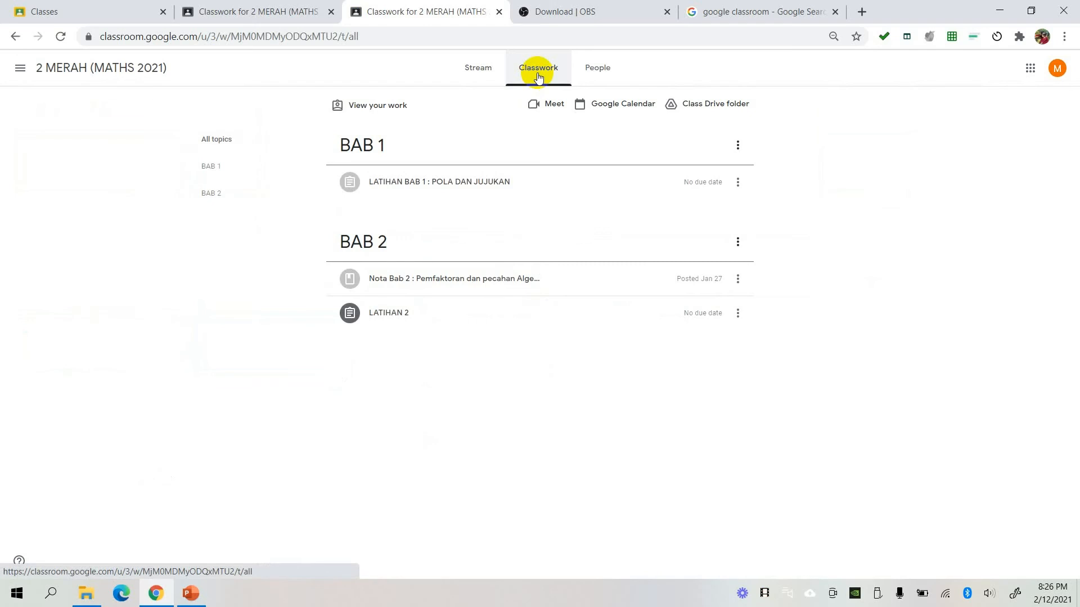
- Expand LATIHAN 2 under BAB 2, preview its attached PDF, and close the preview
left_click(403, 313)
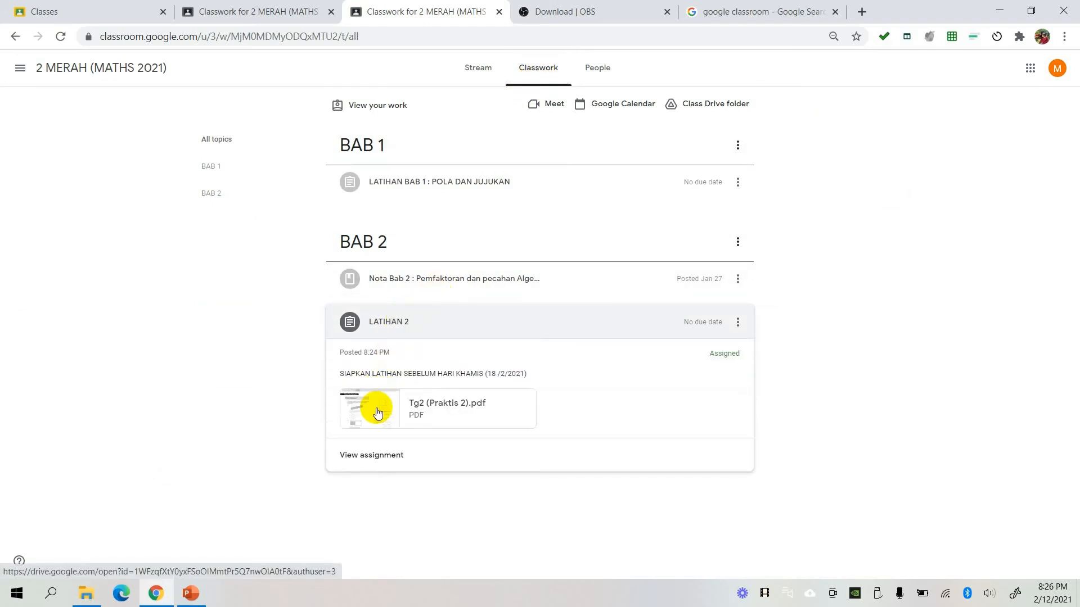
left_click(376, 411)
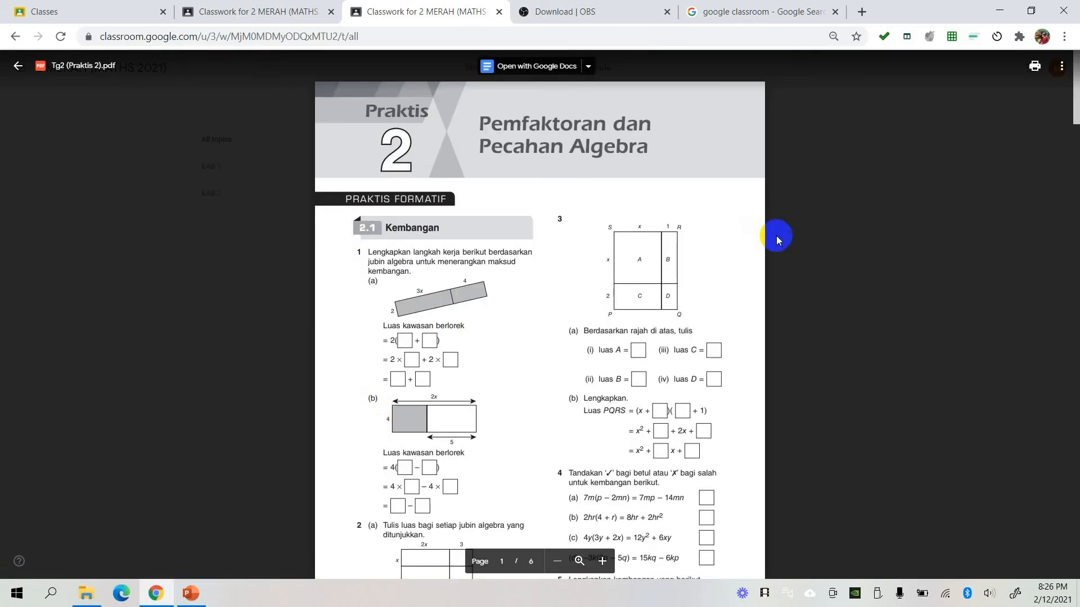
left_click(18, 66)
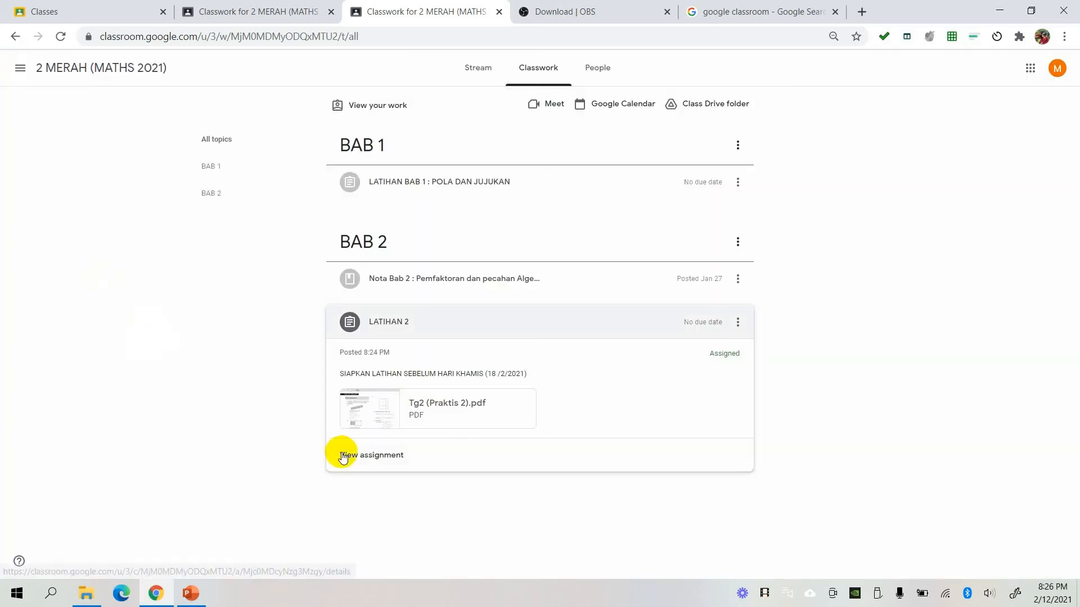
- Open the full details of LATIHAN 2, read through the attached worksheet, and return to the assignment page
left_click(373, 456)
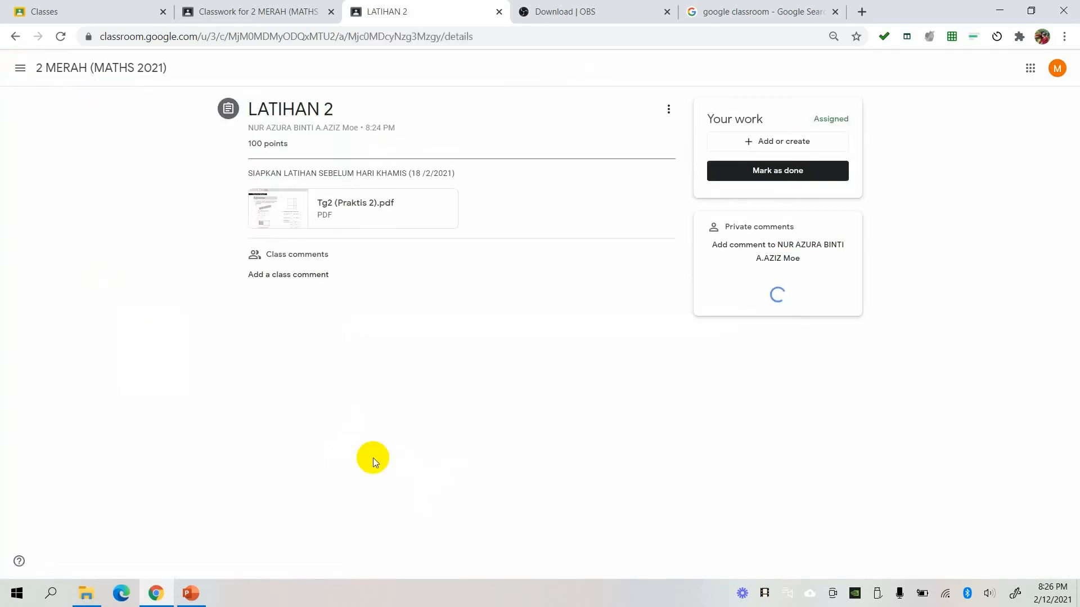
left_click(279, 206)
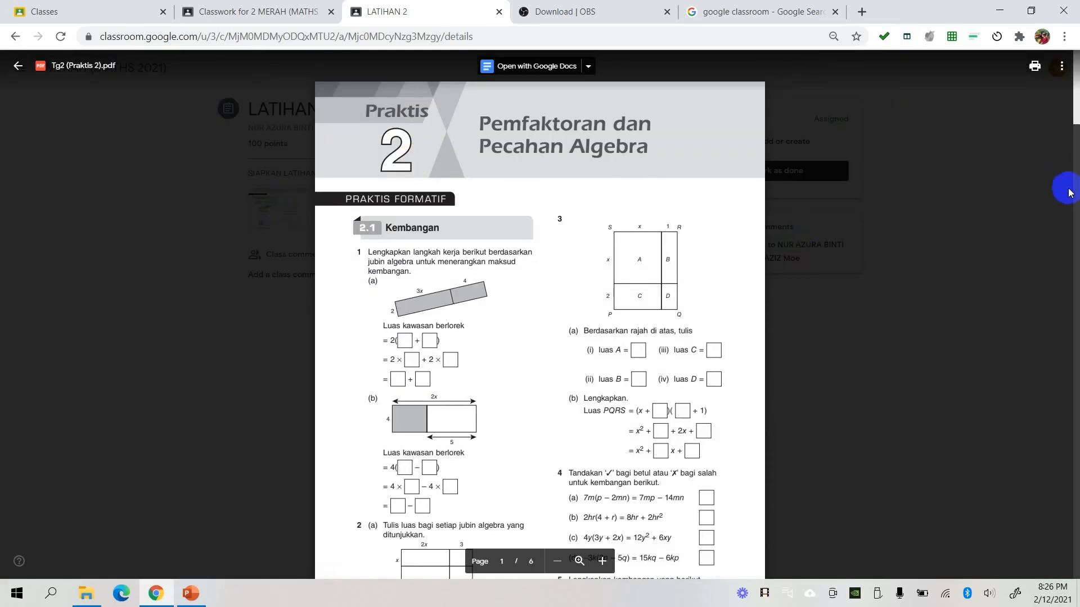
left_click_drag(1064, 104, 1077, 125)
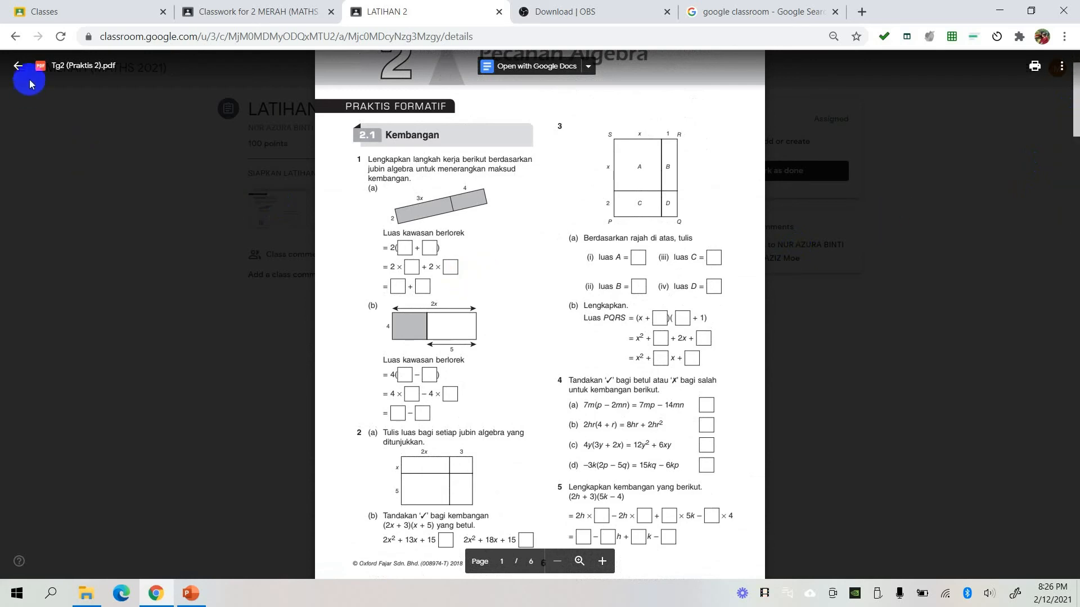
left_click(17, 68)
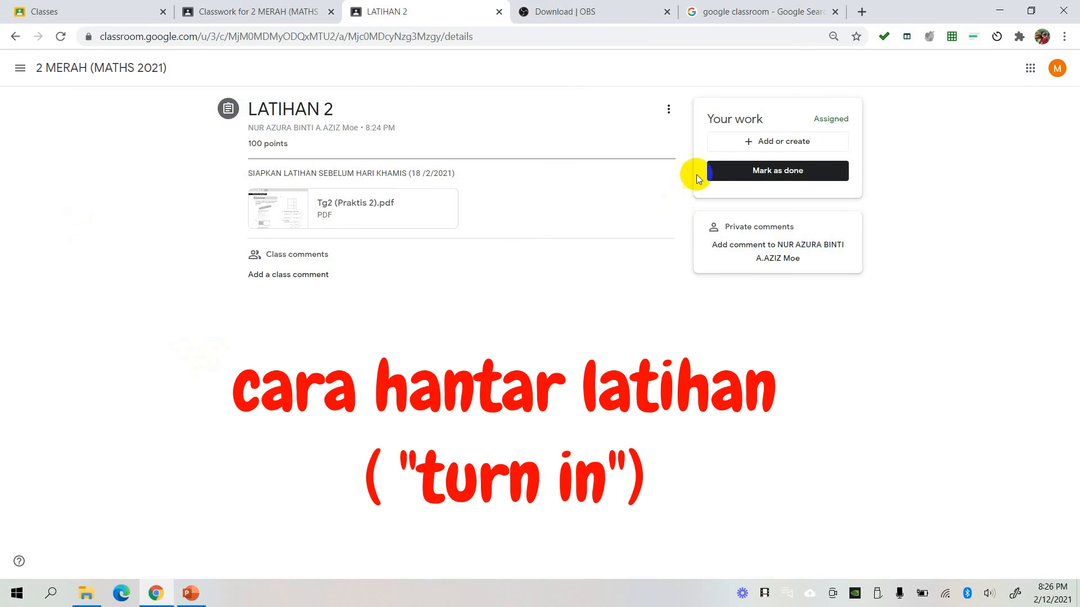
- Attach the image 13 from the latihan by chapter folder as the student's work for LATIHAN 2 and turn it in
left_click(795, 147)
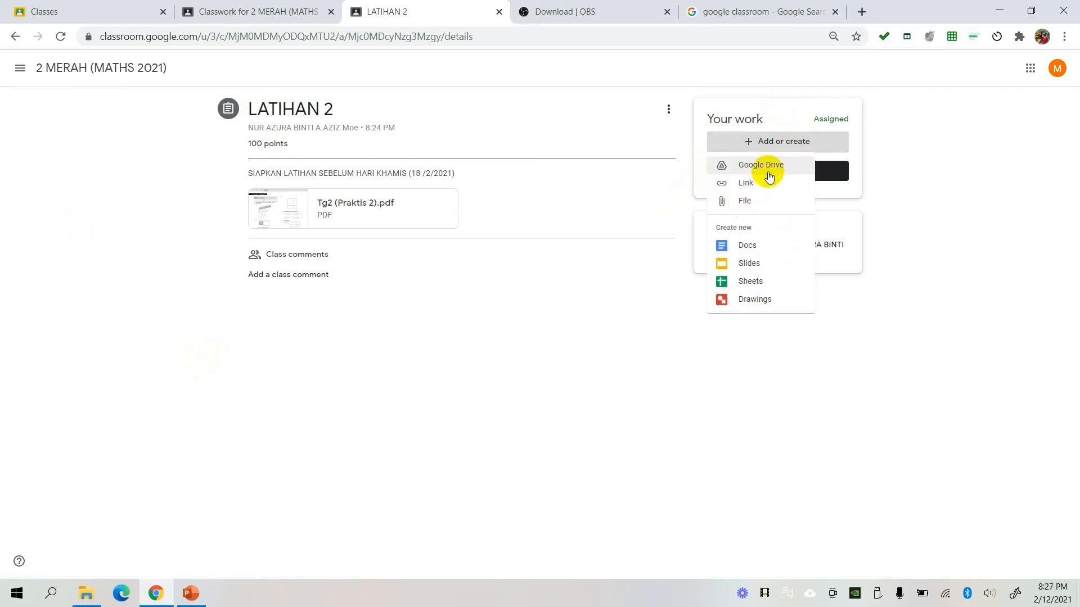
left_click(751, 202)
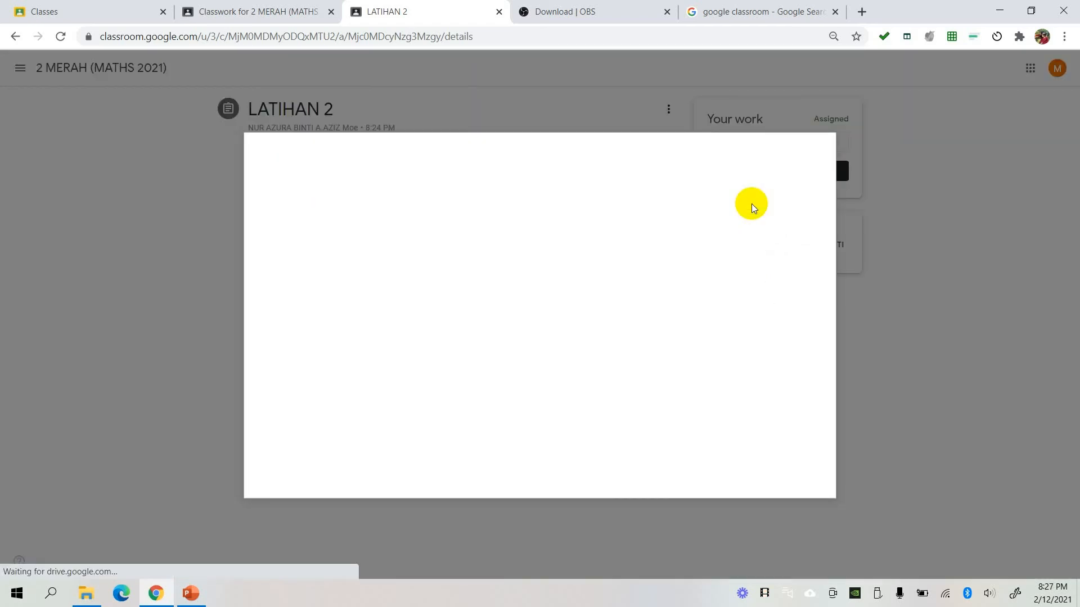
left_click(546, 385)
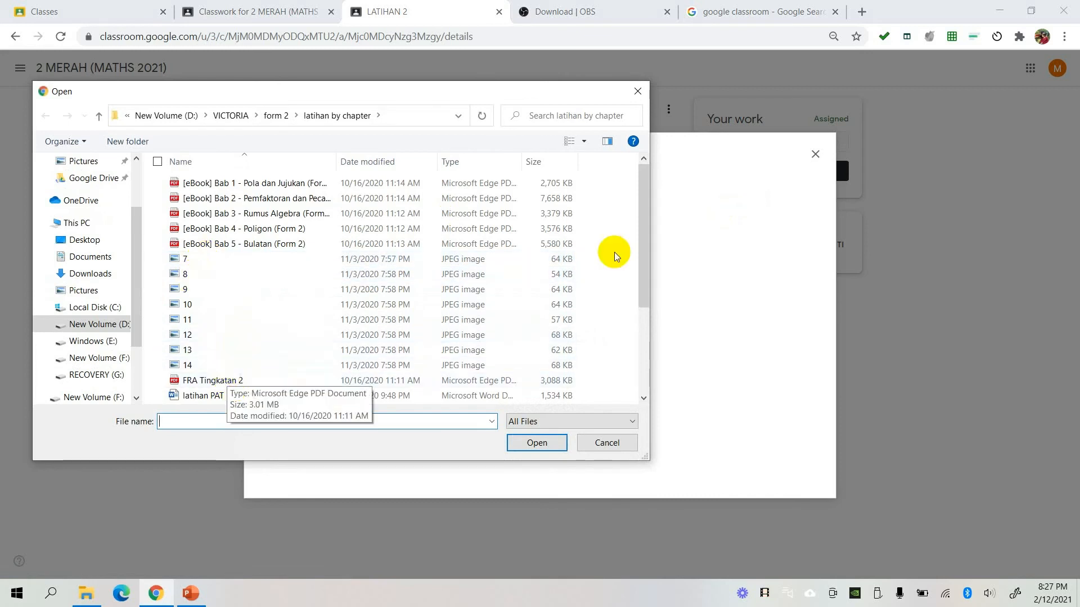
left_click_drag(640, 235, 644, 342)
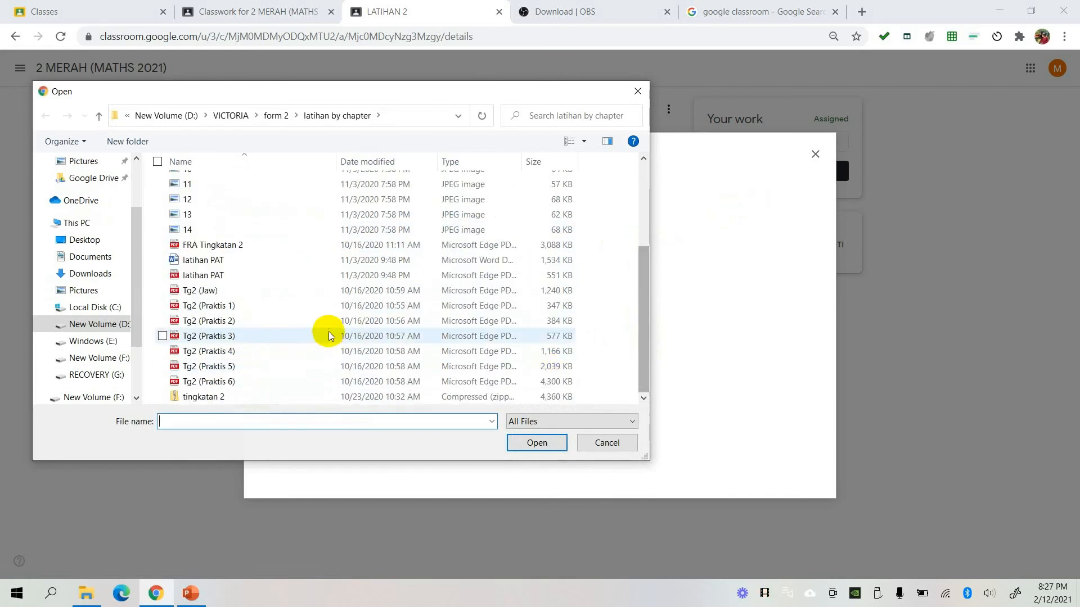
left_click(194, 217)
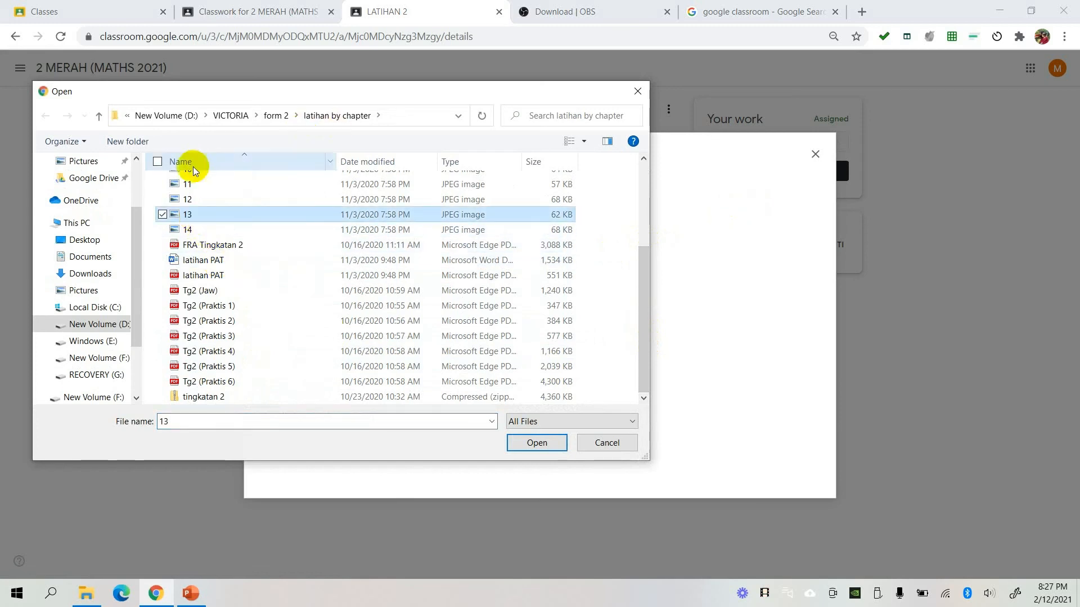
left_click(608, 141)
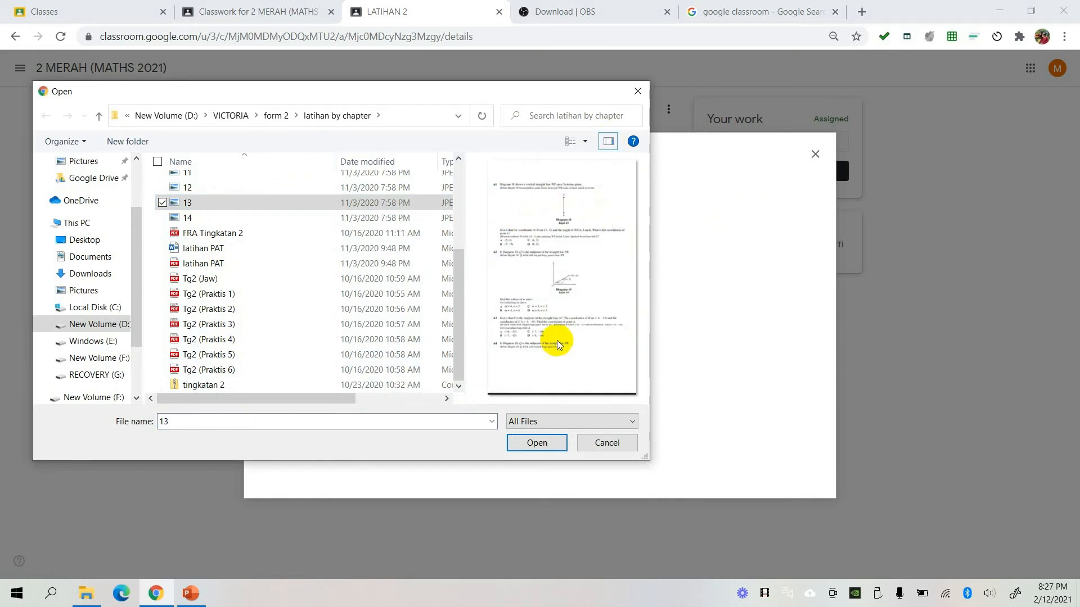
left_click(538, 443)
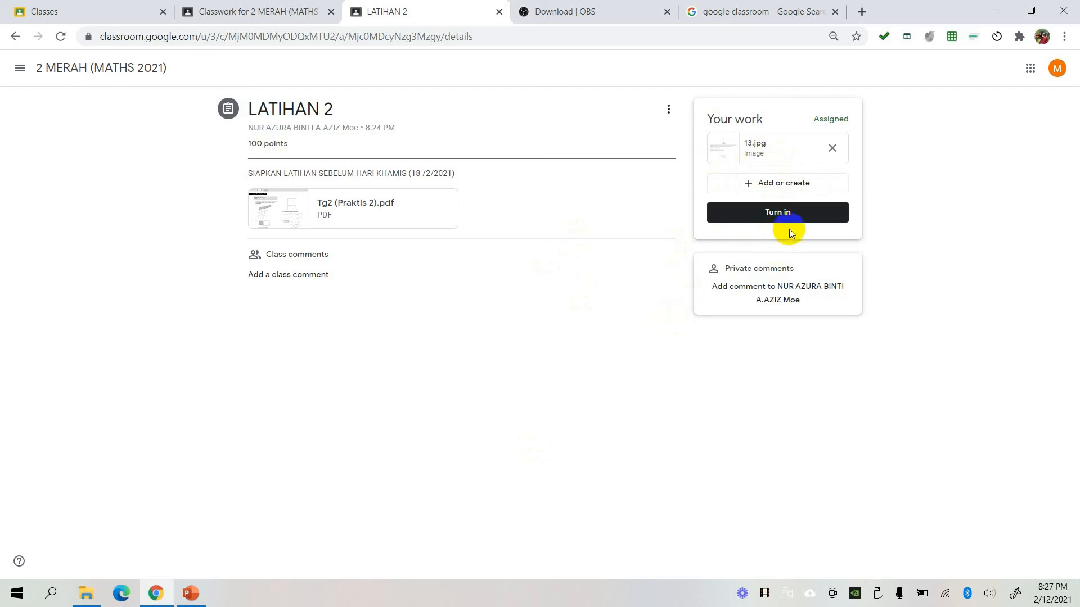
left_click(809, 210)
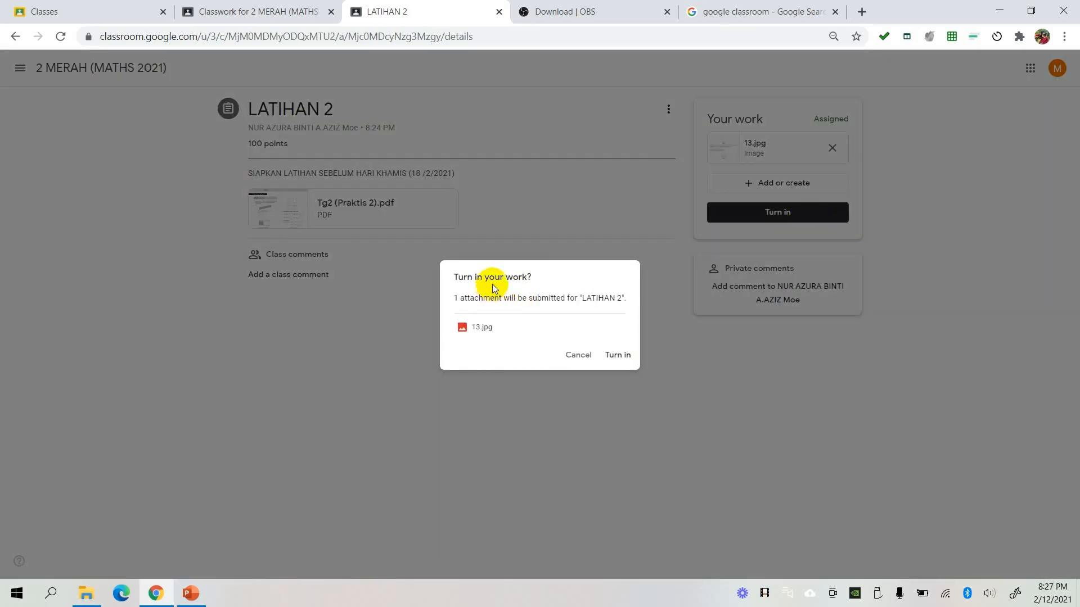
left_click(618, 356)
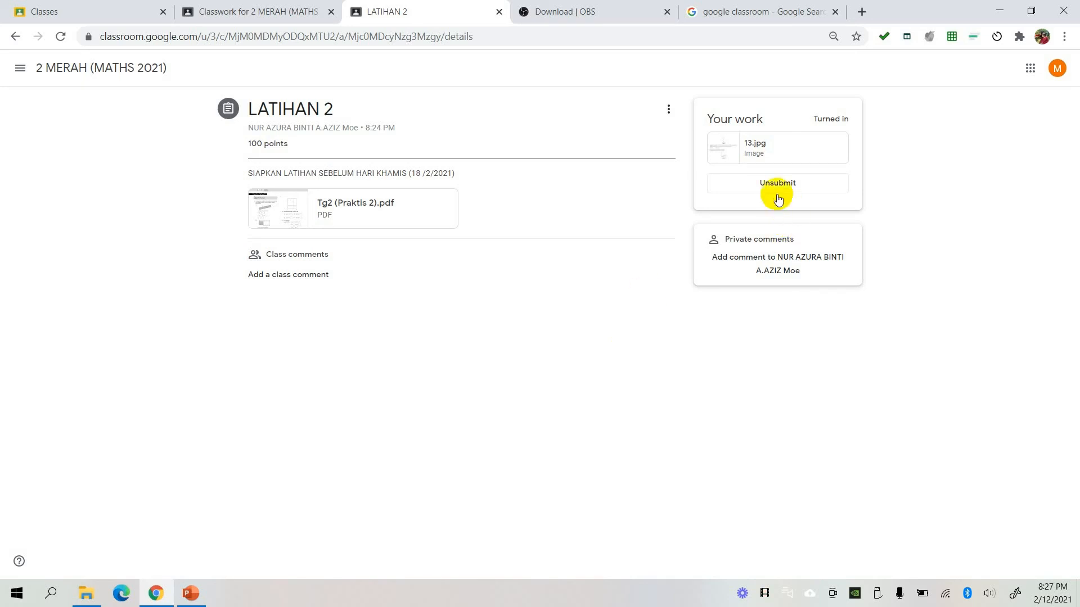
- Switch to the teacher's account, view the class members, and open the turned-in student work of LATIHAN 2 from the classwork
left_click(258, 14)
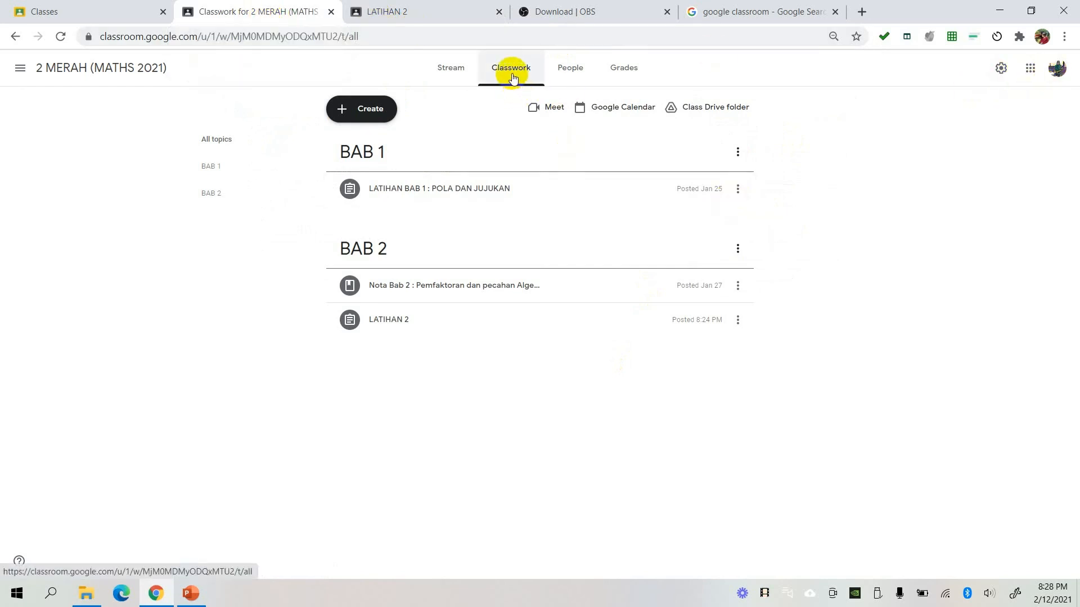
left_click(569, 71)
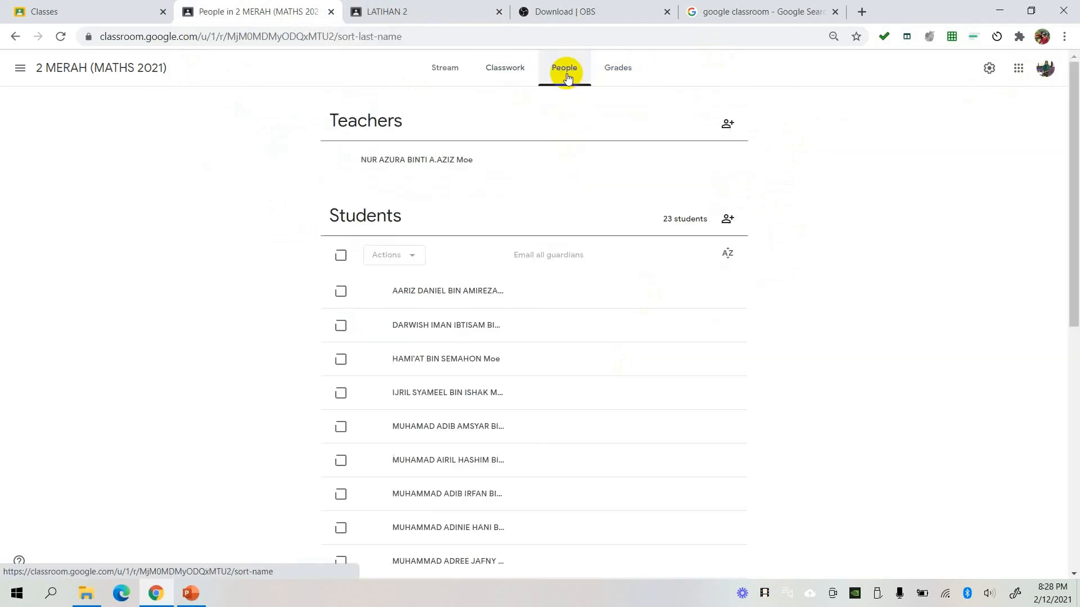
left_click(513, 73)
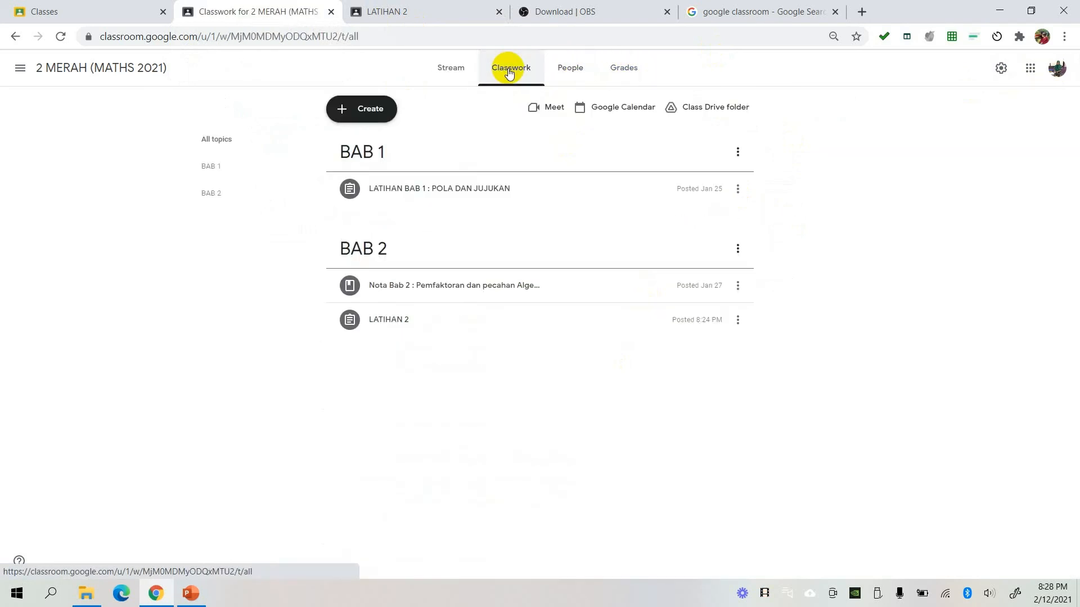
left_click(389, 336)
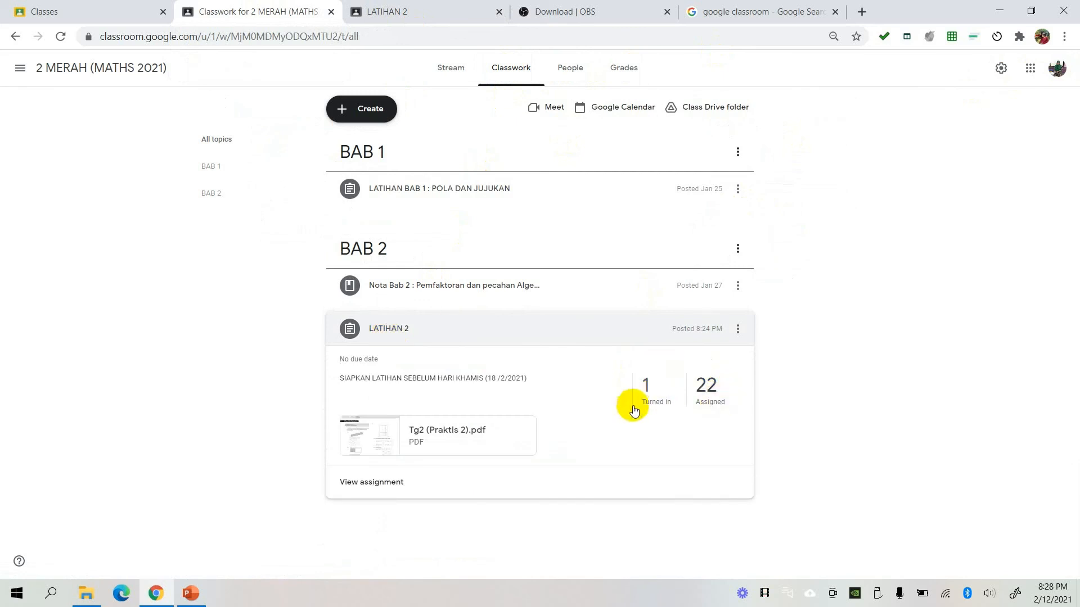
left_click(643, 380)
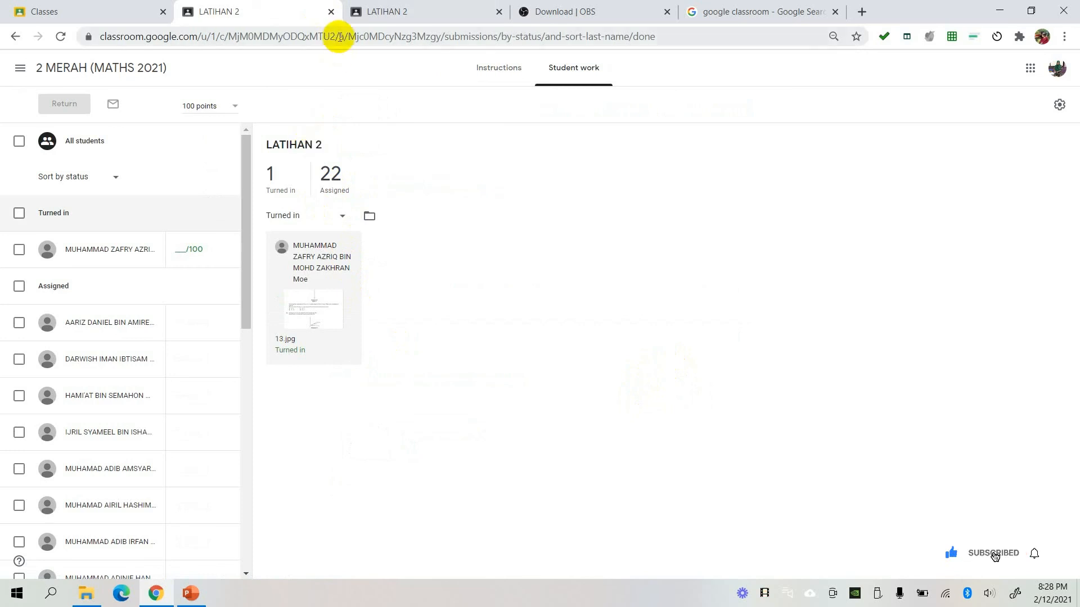
- Check the student's LATIHAN 2 page again, switch back to the teacher's account, and go to its class overview
left_click(413, 16)
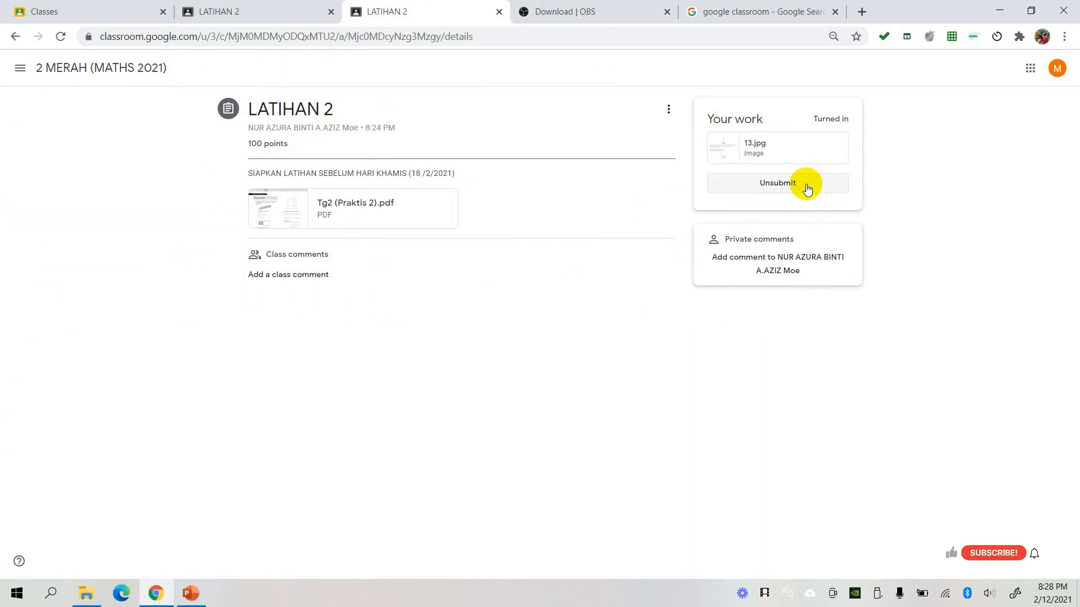
left_click(269, 11)
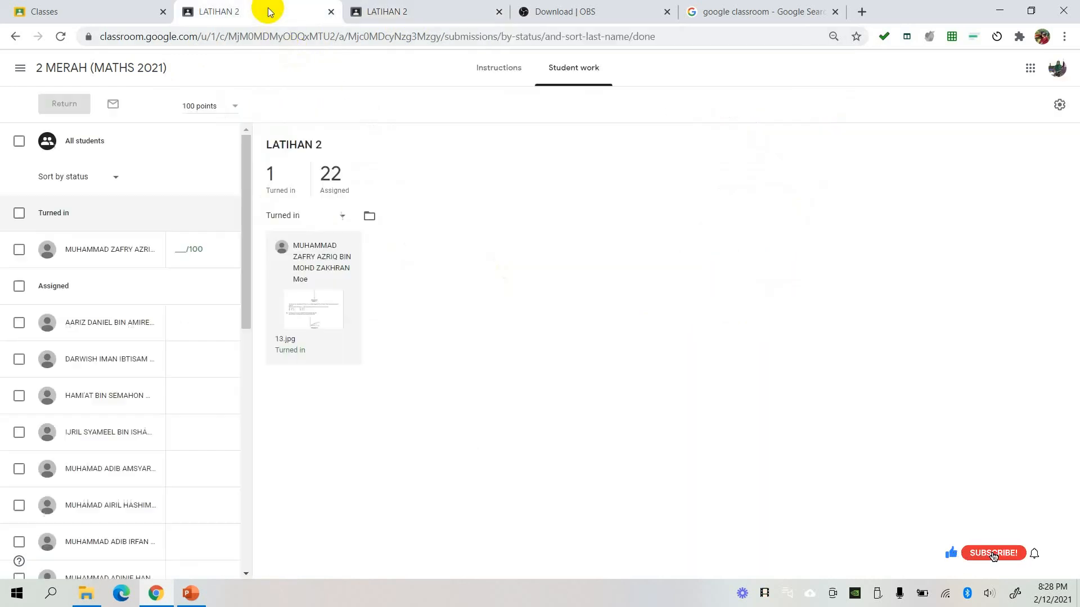
left_click(20, 70)
left_click(22, 82)
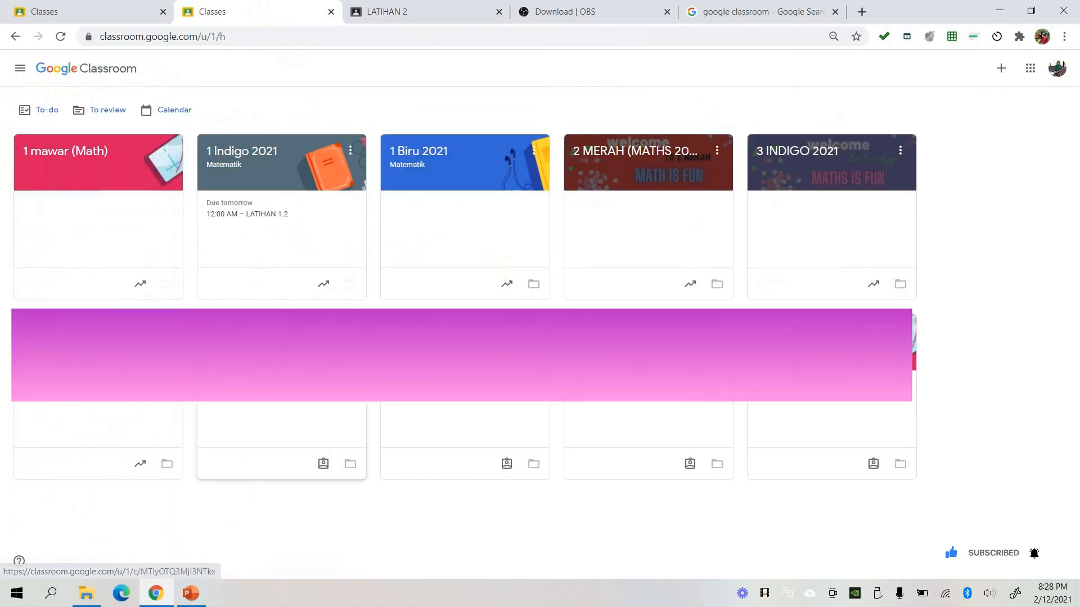